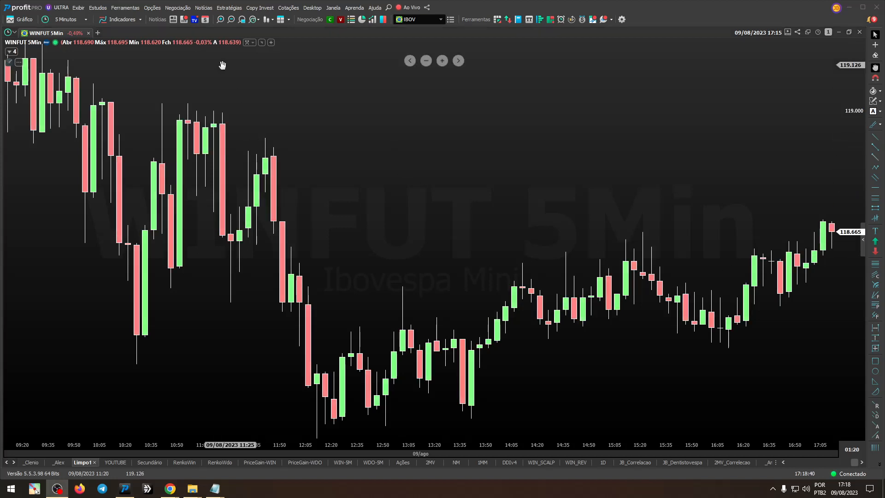
Step: Open the strategy automation window (Automação de Estratégias) and move it to the middle of the chart
click(229, 8)
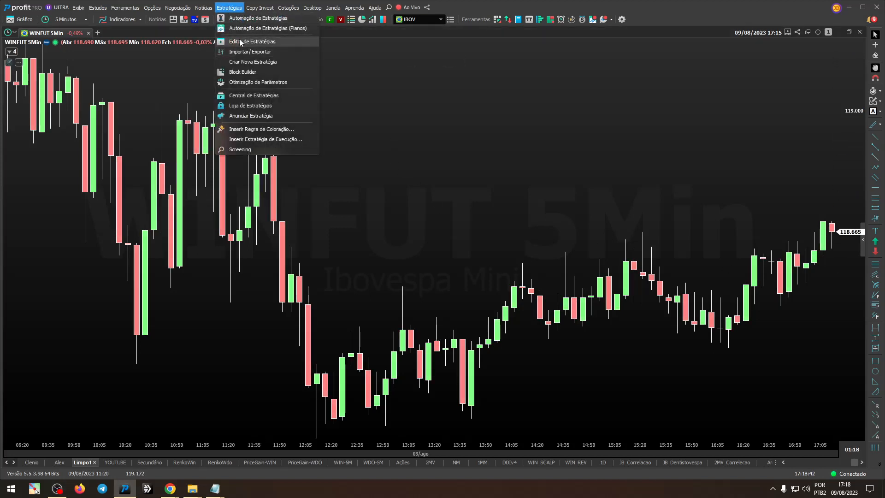
click(244, 21)
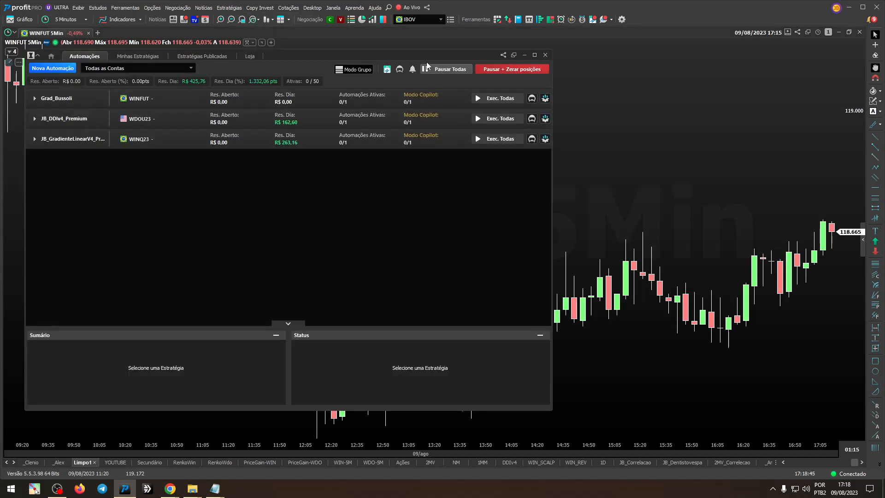
drag(426, 53, 571, 73)
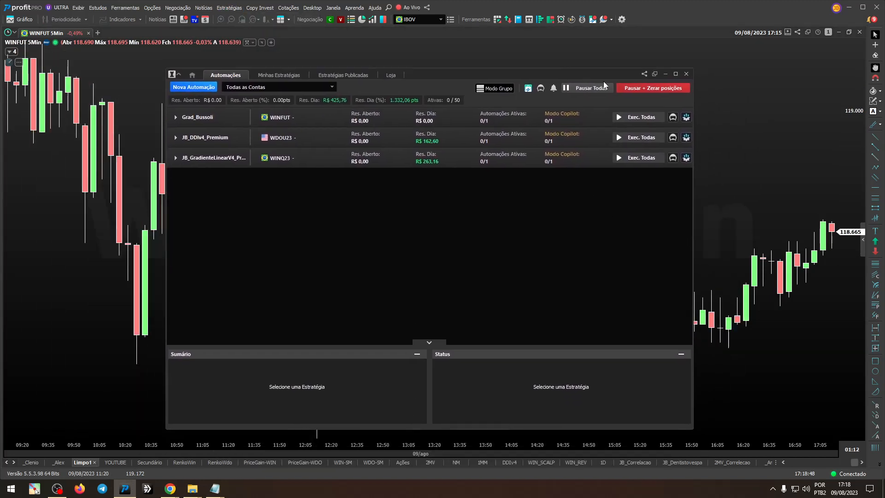
Step: Set the automation window's display mode to Topo and check it against the chart behind it
click(655, 75)
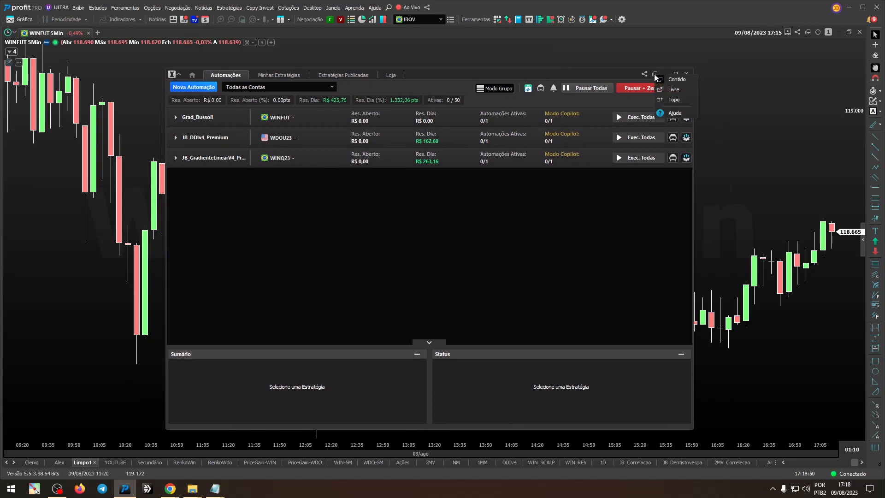
click(671, 98)
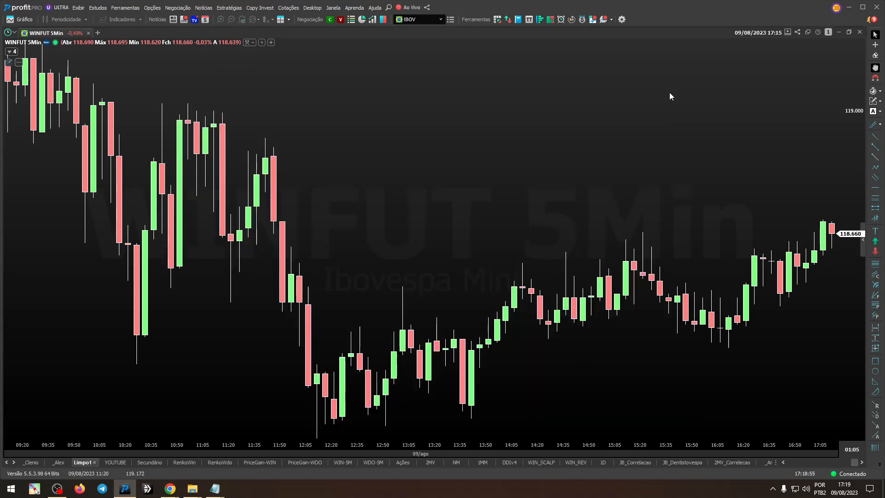
click(653, 48)
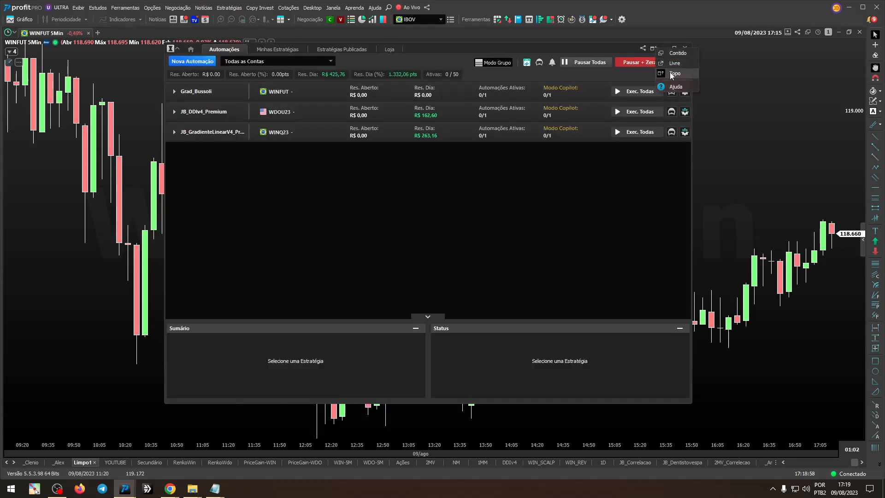
click(671, 73)
click(654, 49)
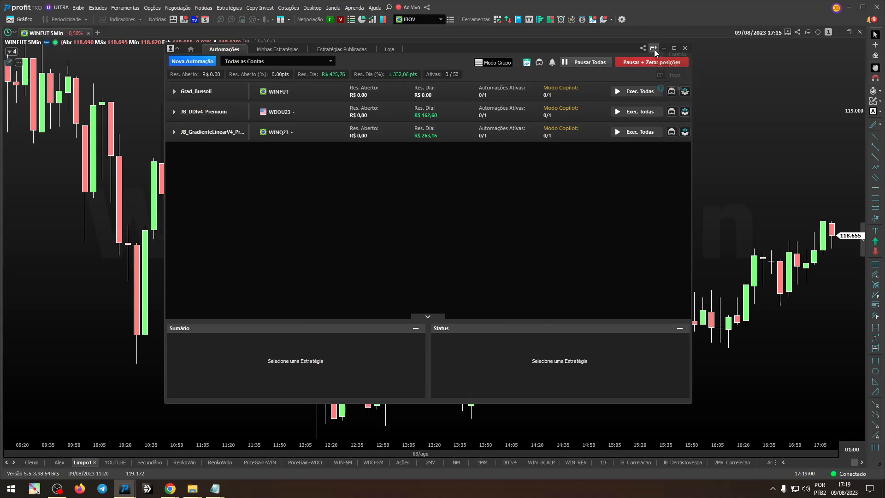
click(664, 63)
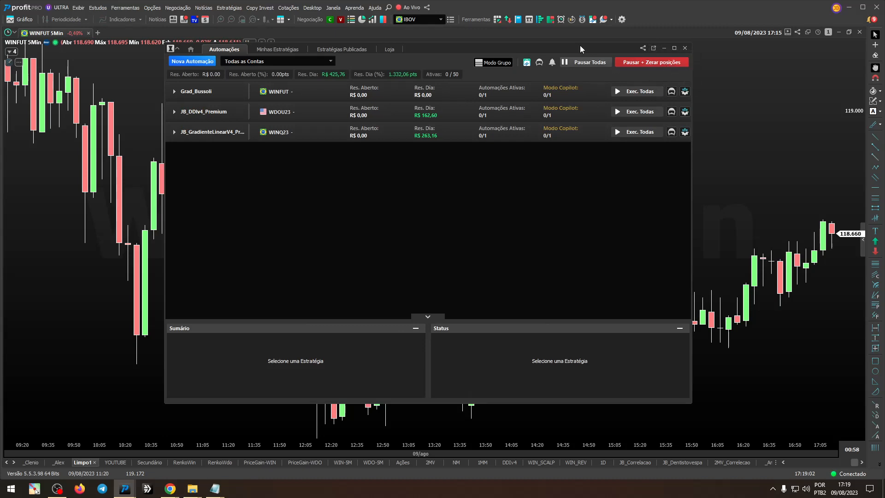
mouse_move(580, 45)
mouse_down()
mouse_move(579, 1)
mouse_move(586, 88)
mouse_move(570, 80)
mouse_move(669, 102)
mouse_move(884, 104)
mouse_move(884, 75)
mouse_move(473, 110)
mouse_move(884, 72)
mouse_move(677, 57)
mouse_move(884, 59)
mouse_move(549, 35)
mouse_move(571, 58)
mouse_up()
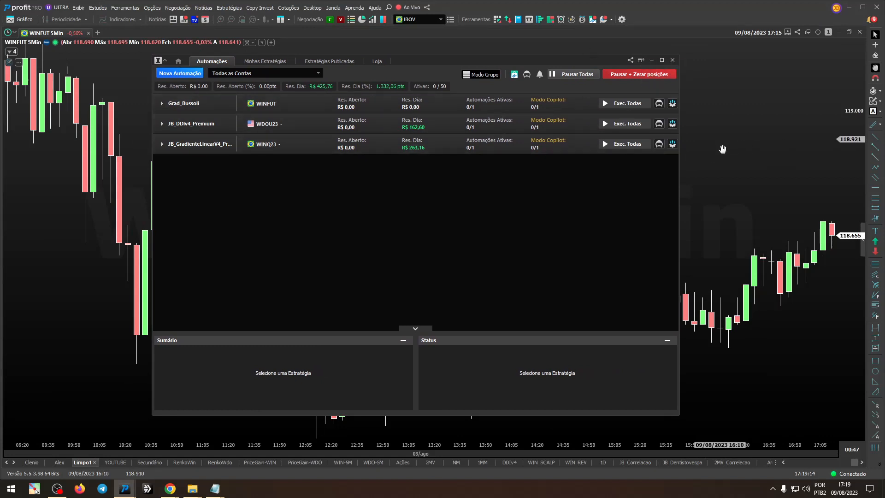
click(721, 162)
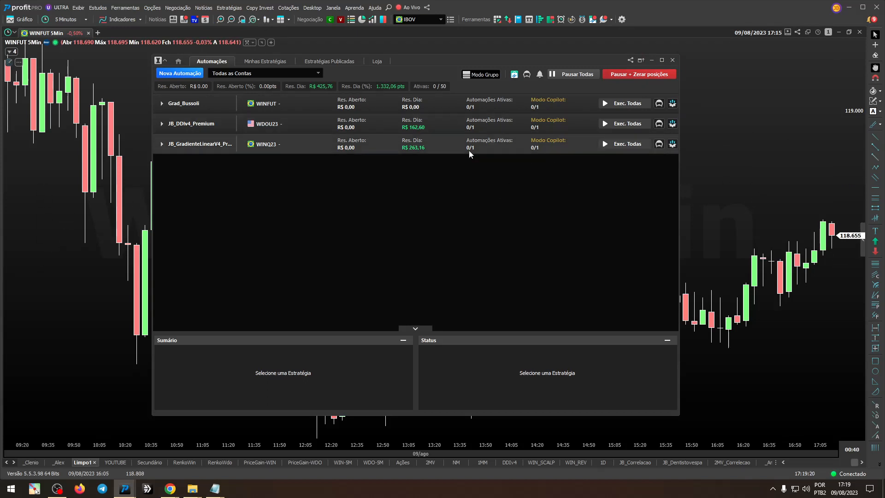
Step: Expand the WINQ23 and WDOU23 automation groups to examine their entries, and collapse both again
drag(575, 61, 456, 69)
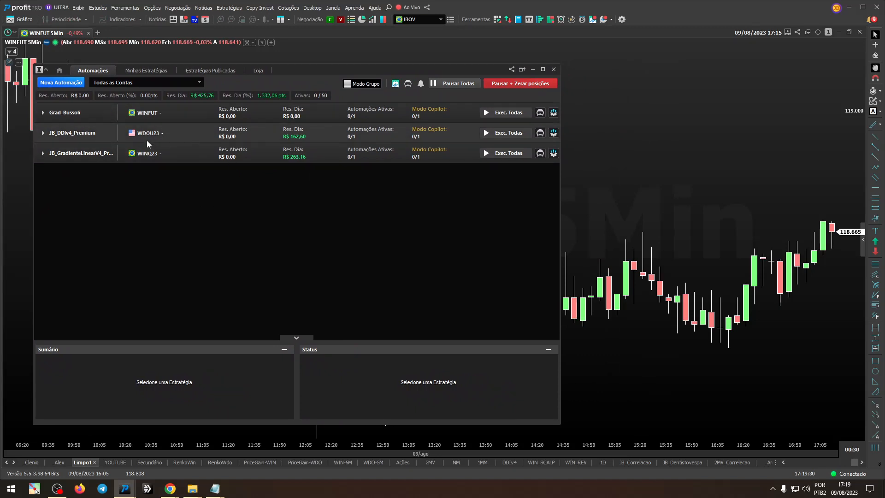
click(181, 151)
click(174, 151)
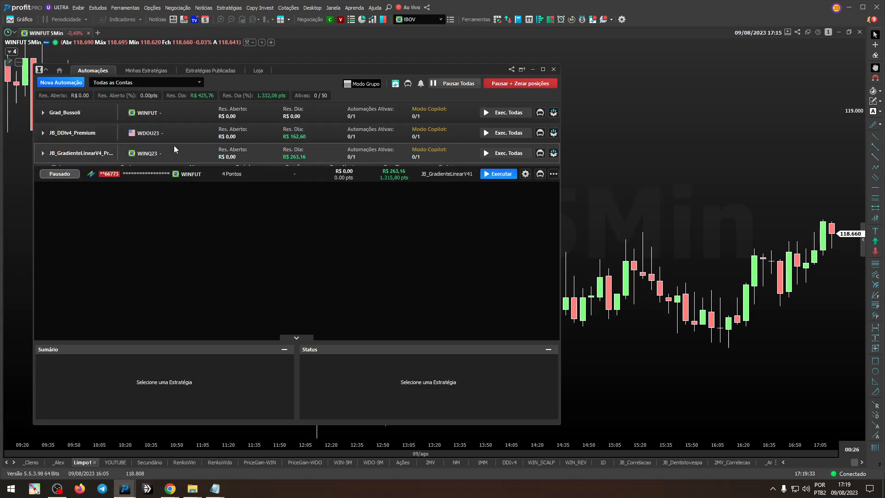
click(178, 131)
click(181, 178)
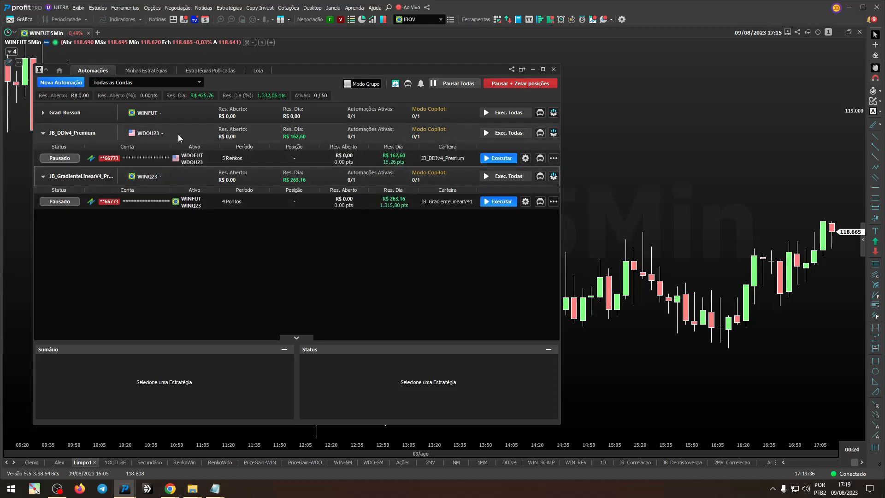
click(182, 169)
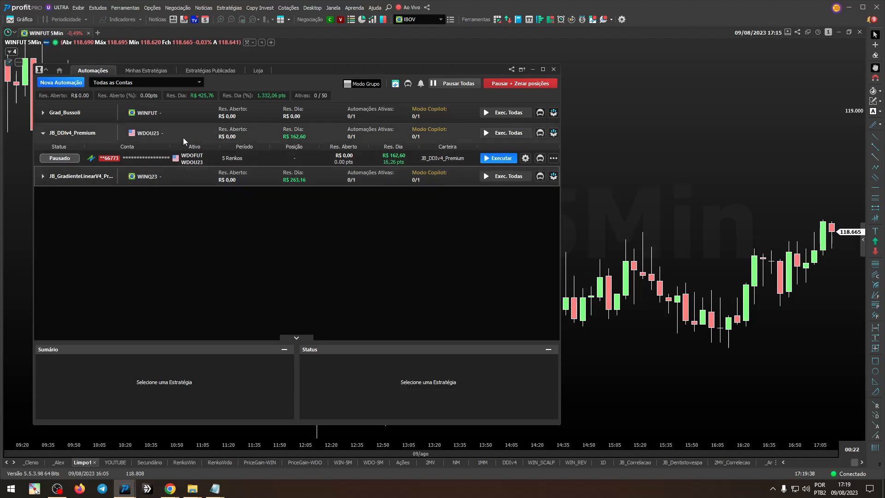
click(184, 137)
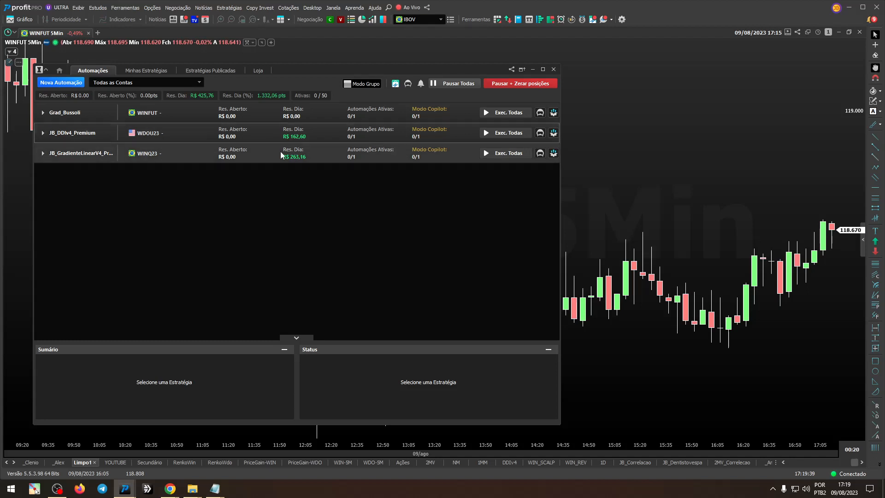
Step: Expand the WINFUT, WDOU23 and WINQ23 groups together to compare their accounts, assets and periods
click(151, 118)
click(176, 112)
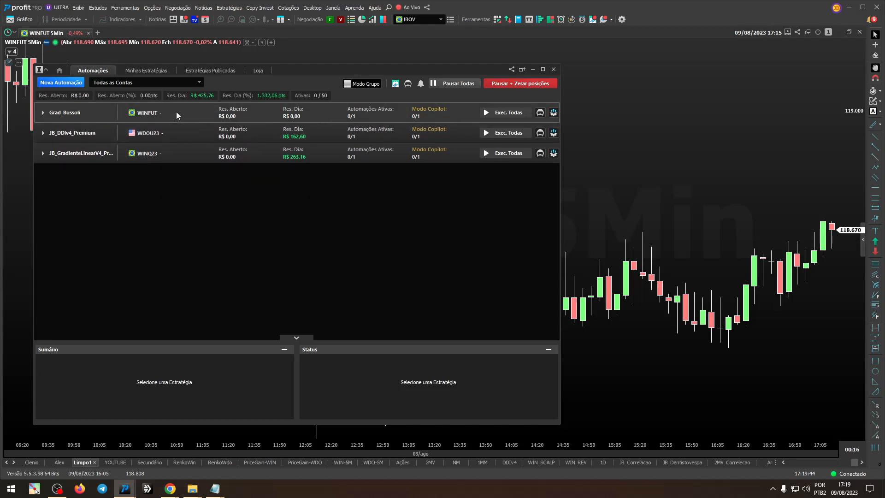
click(168, 153)
click(174, 132)
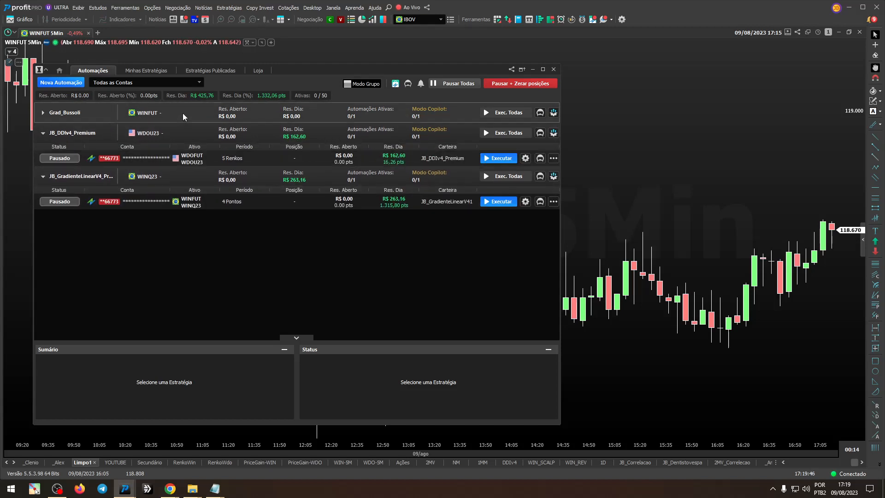
click(182, 112)
mouse_move(201, 141)
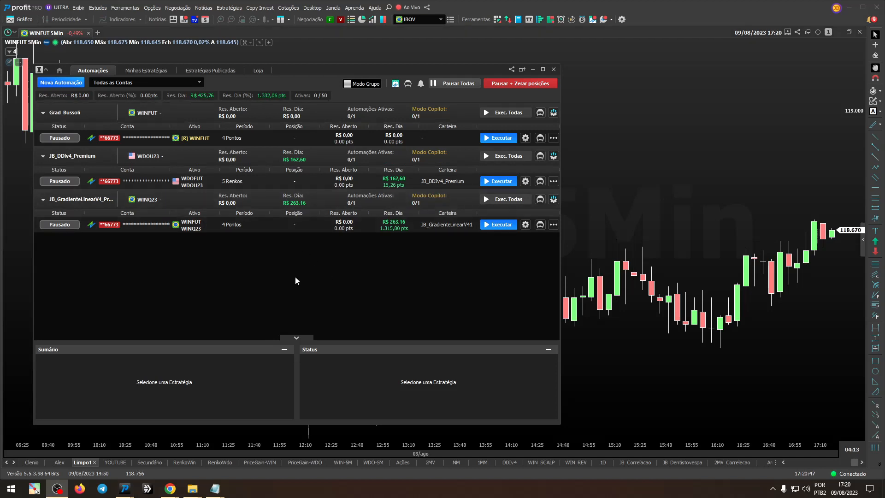
Step: Collapse all three automation groups and recentre the automation window over the chart
click(78, 202)
click(76, 157)
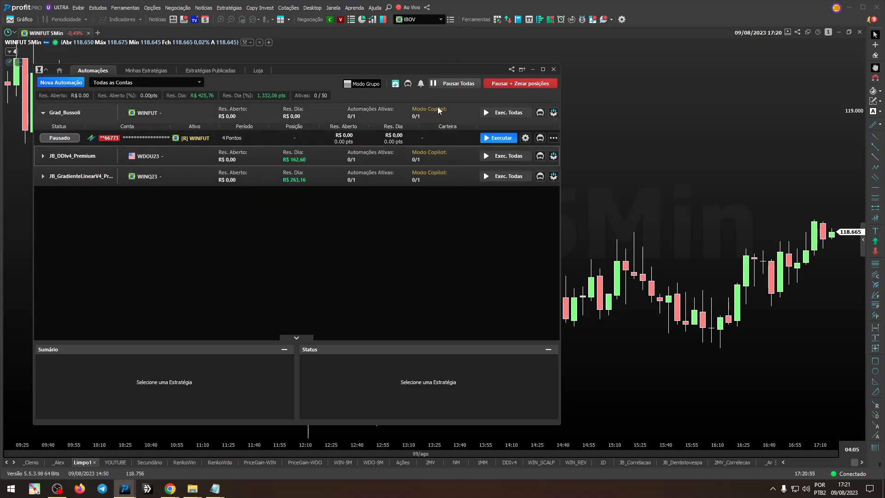
drag(449, 70, 565, 54)
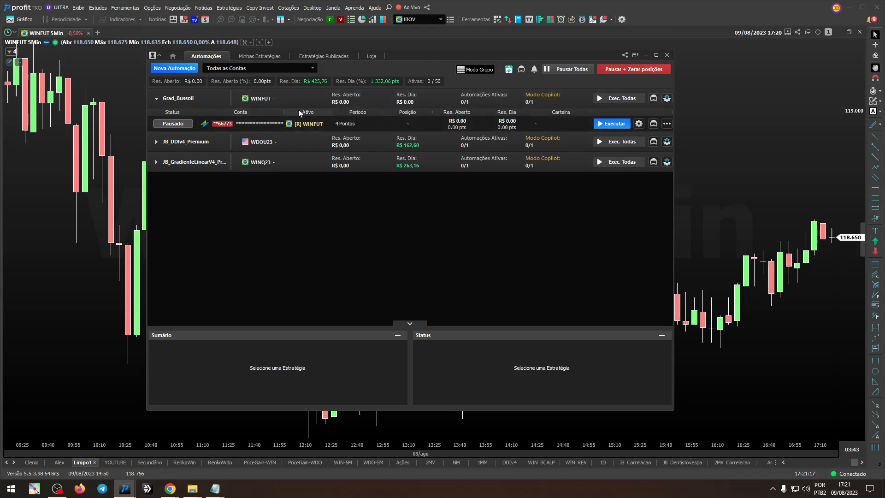
click(274, 99)
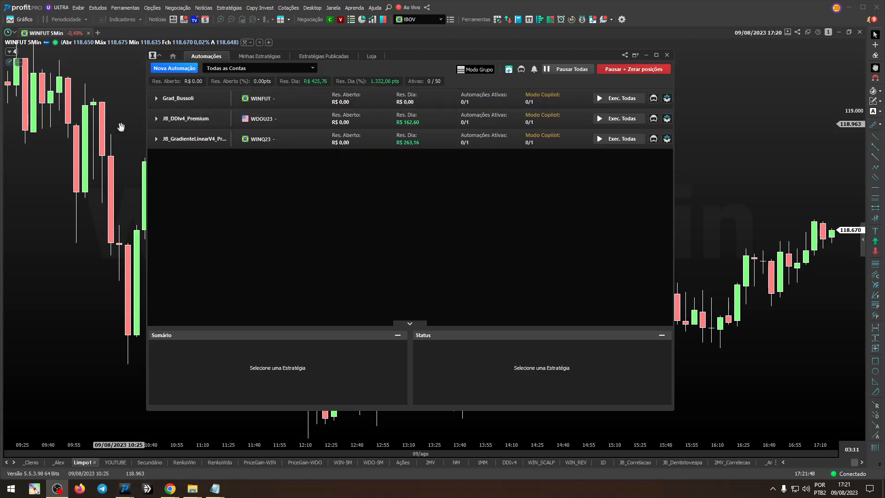
Step: Examine the automations inside the JB_GradienteLinearV4 and JB_DDIv4_Premium groups one after the other, collapsing each again
click(189, 140)
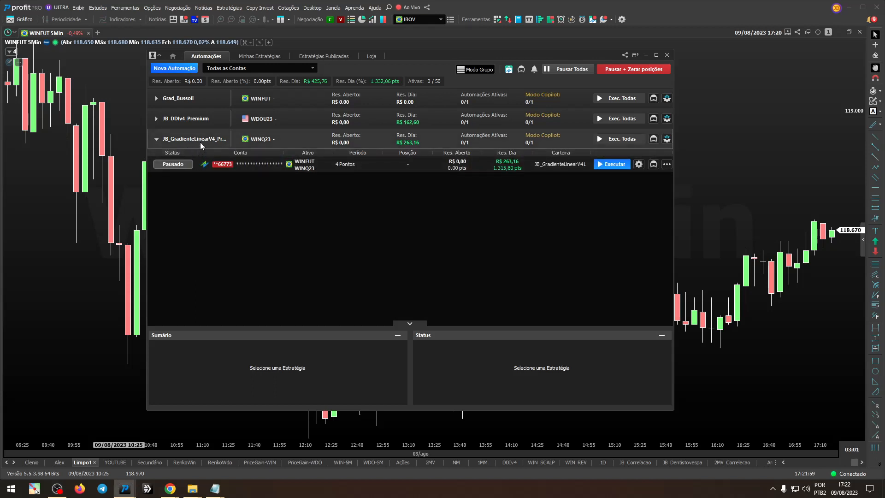
click(200, 142)
click(201, 120)
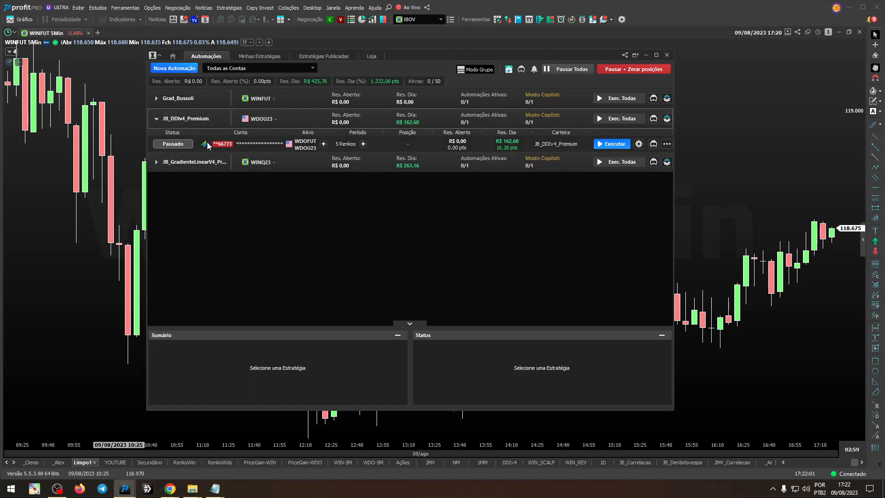
click(201, 121)
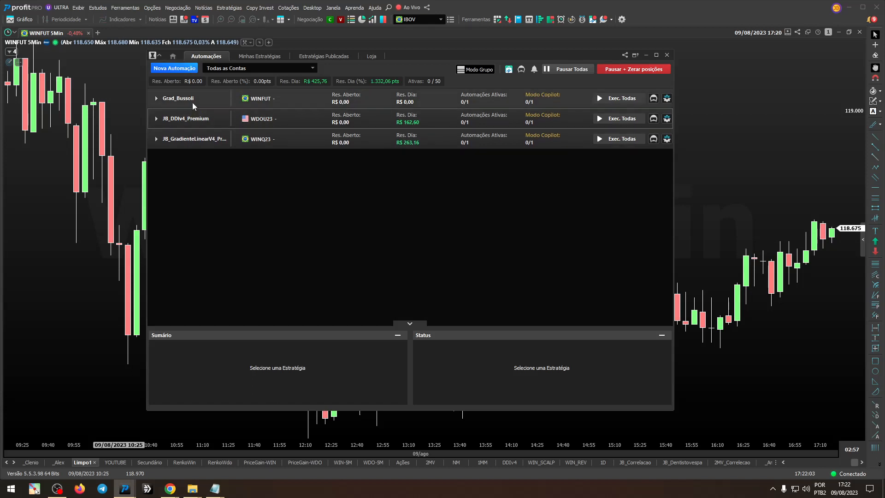
Step: Delete the paused [R] WINFUT 4 Pontos replay automation from the WINFUT group and confirm its removal
click(189, 100)
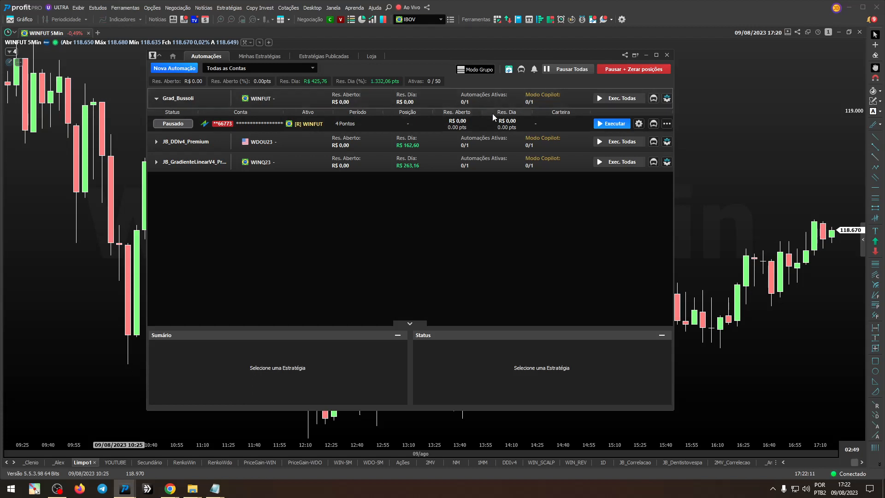
click(668, 126)
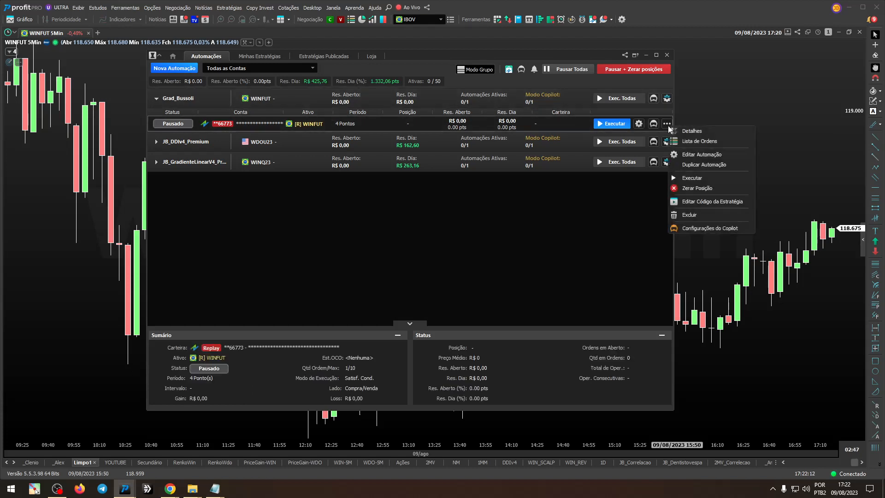
click(690, 215)
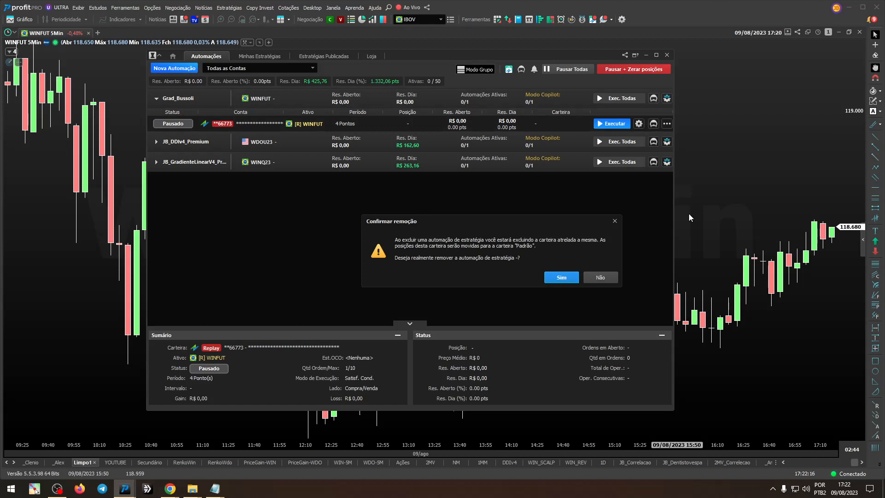
click(565, 277)
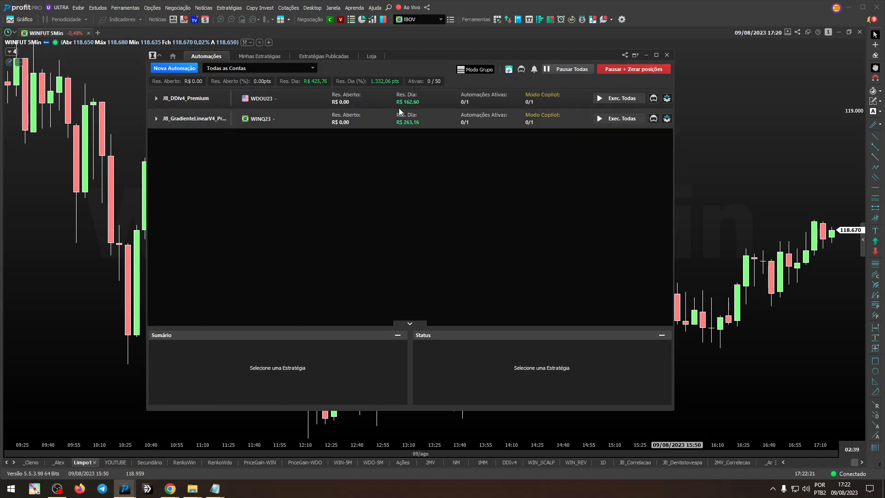
Step: Expand the two remaining automation groups to examine their account and portfolio details, and collapse them again
drag(426, 60, 424, 68)
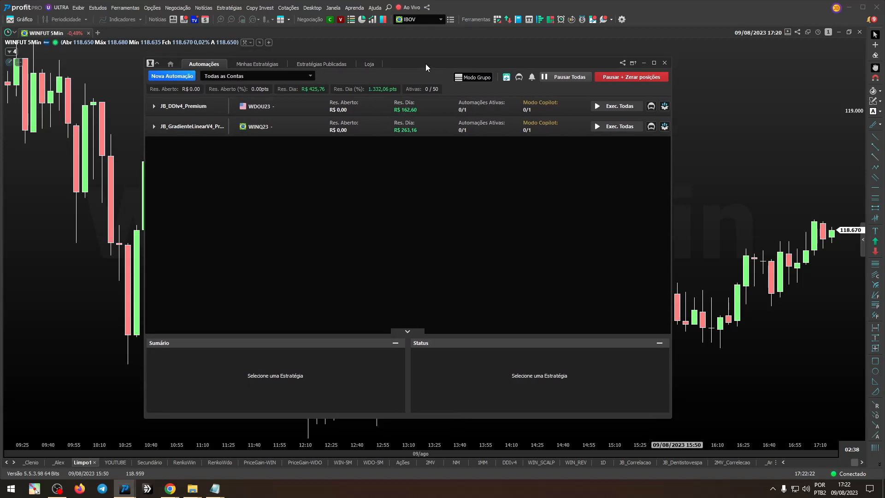
click(264, 121)
click(269, 110)
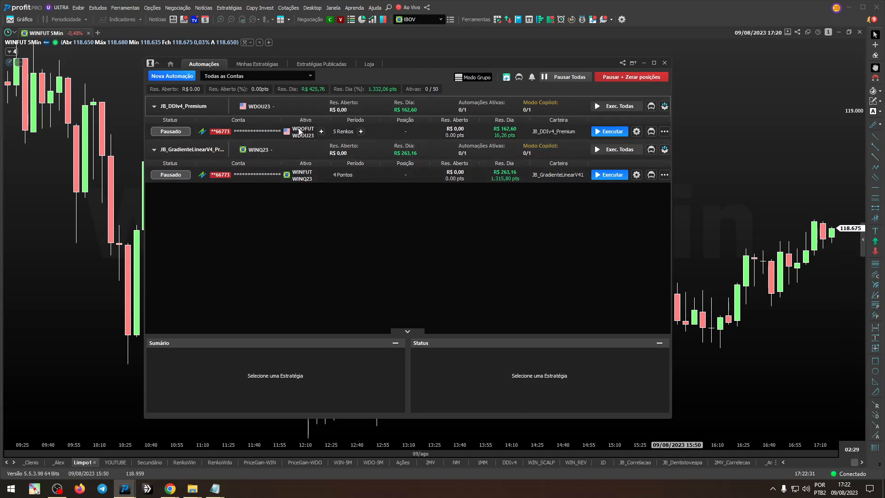
click(211, 112)
click(213, 132)
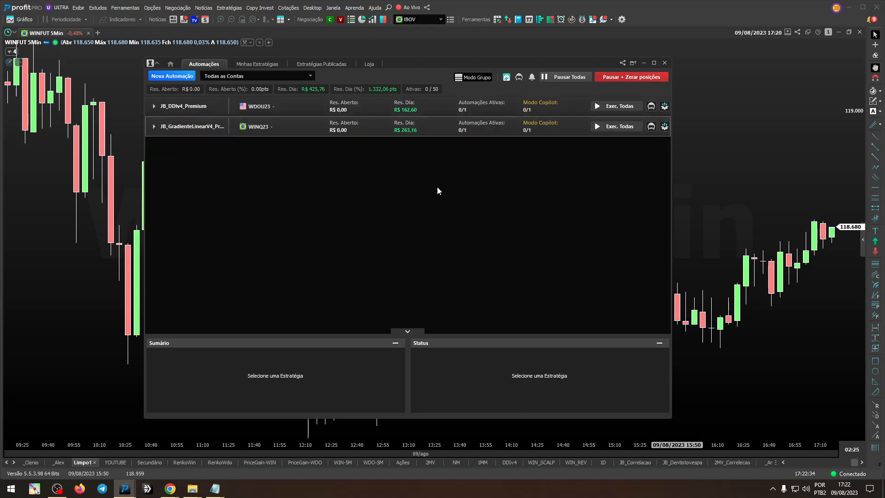
mouse_move(408, 65)
mouse_down()
mouse_move(394, 79)
mouse_move(410, 70)
mouse_up()
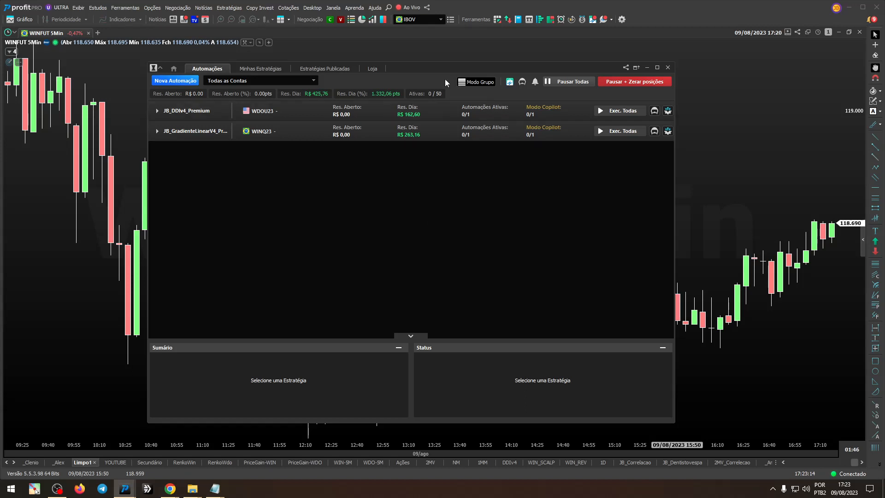
drag(435, 69, 399, 69)
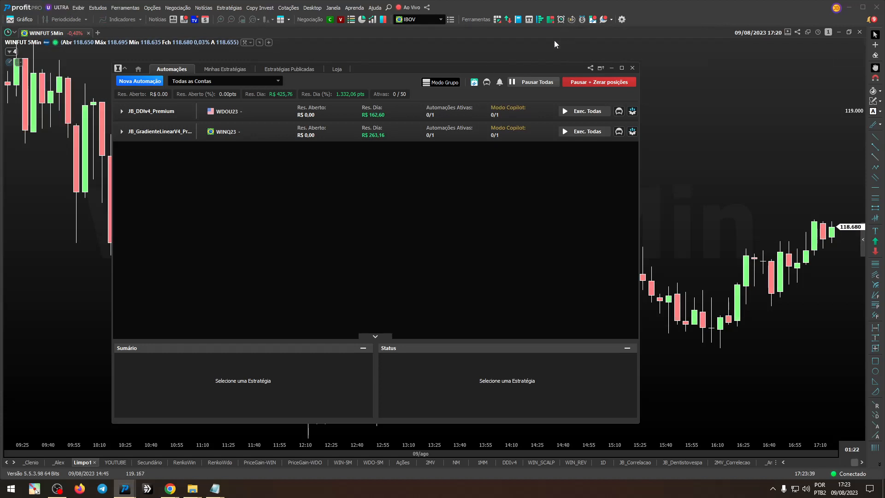
drag(541, 65, 574, 59)
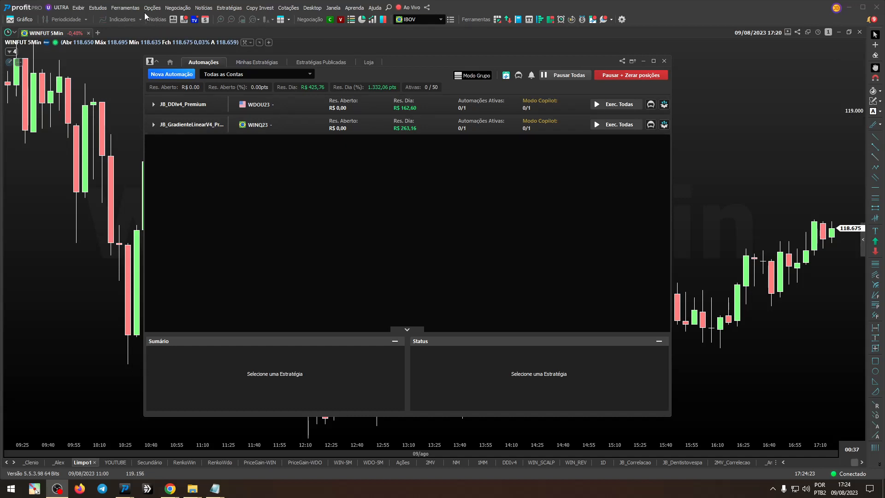
Step: Open Replay Multi and set the replay date to 07/08/2023
click(125, 7)
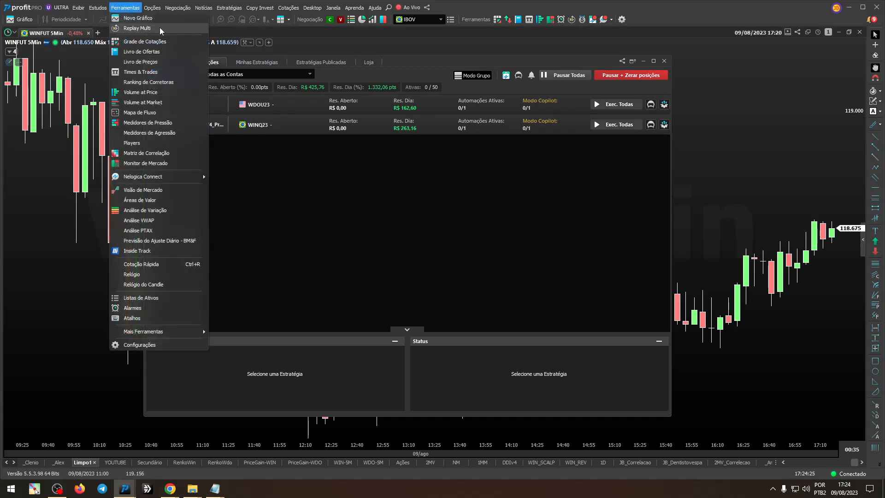
click(131, 28)
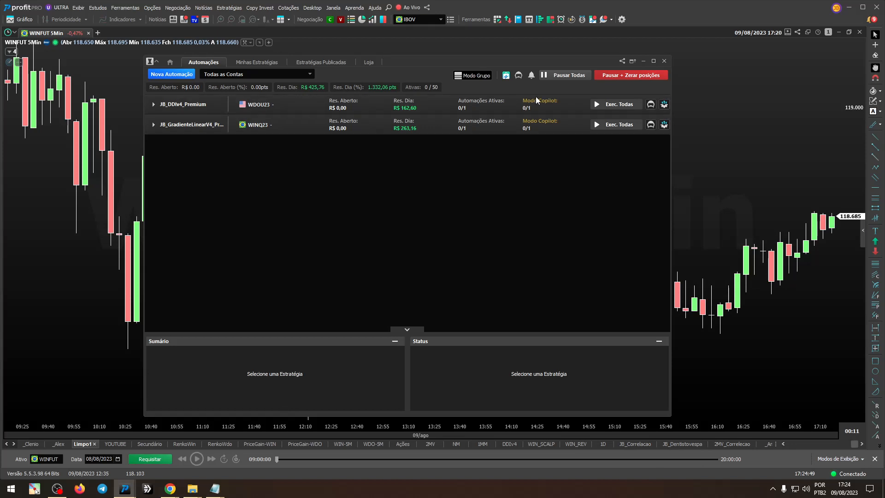
click(118, 459)
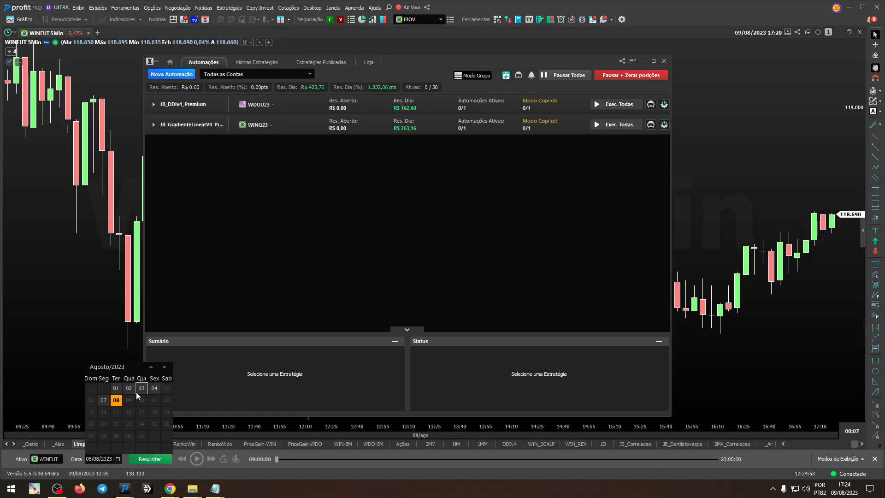
click(103, 401)
Step: Search the assets for WINFUT, choose it for the replay's asset list, and close the list
click(45, 458)
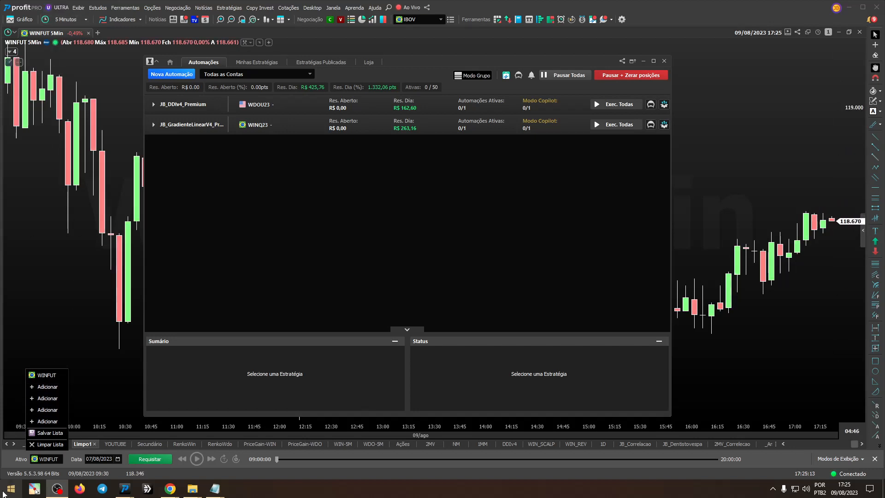
click(50, 387)
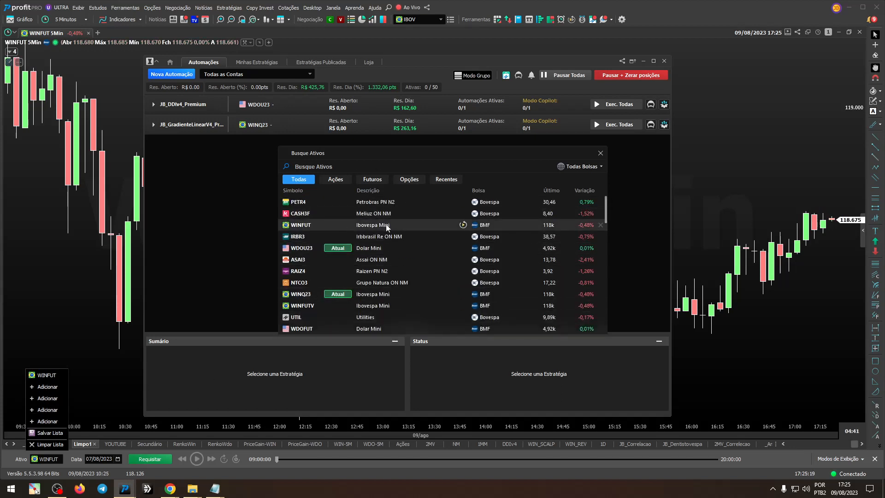
text(WINFUT)
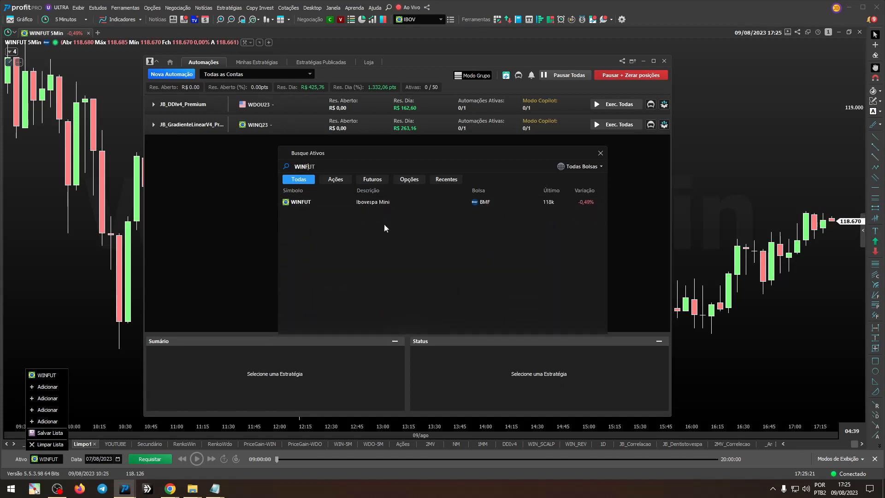
click(388, 204)
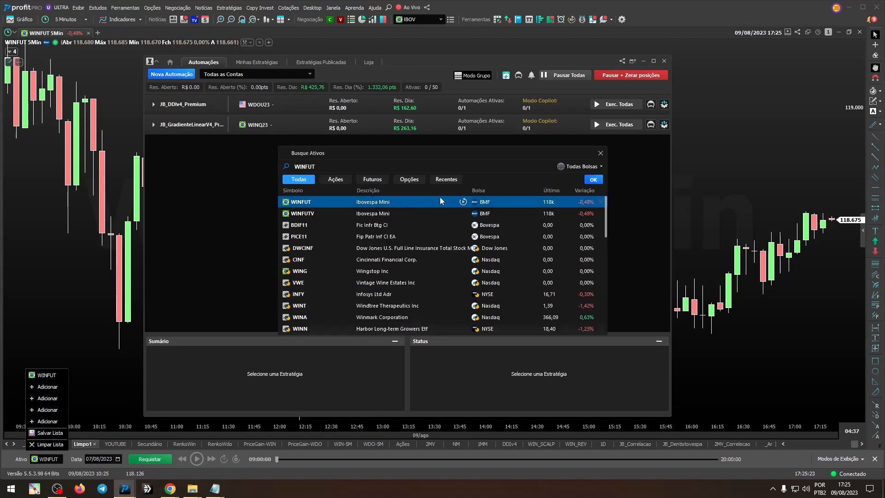
click(591, 179)
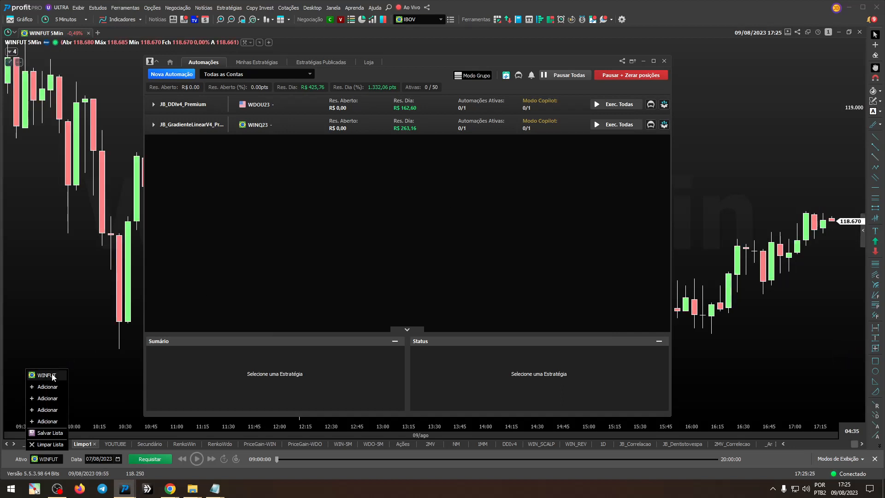
click(105, 391)
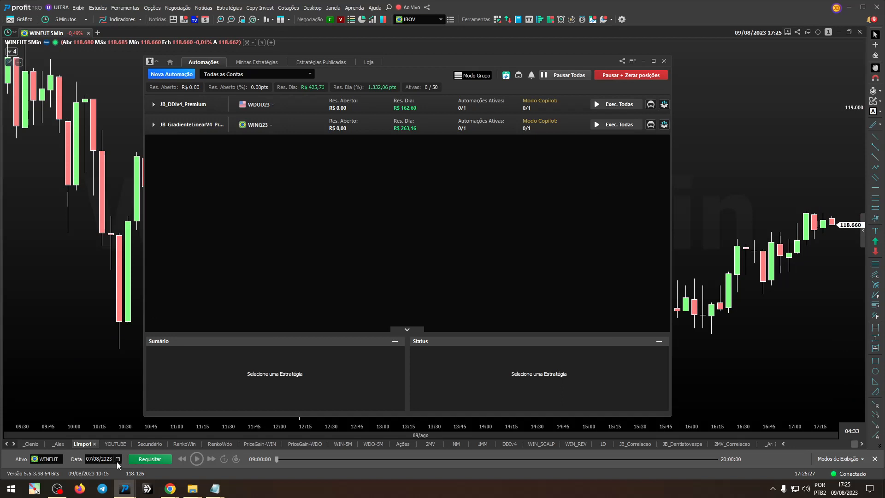
Step: Reselect 07/08/2023 in the replay calendar and request the WINFUT replay for that day
click(117, 459)
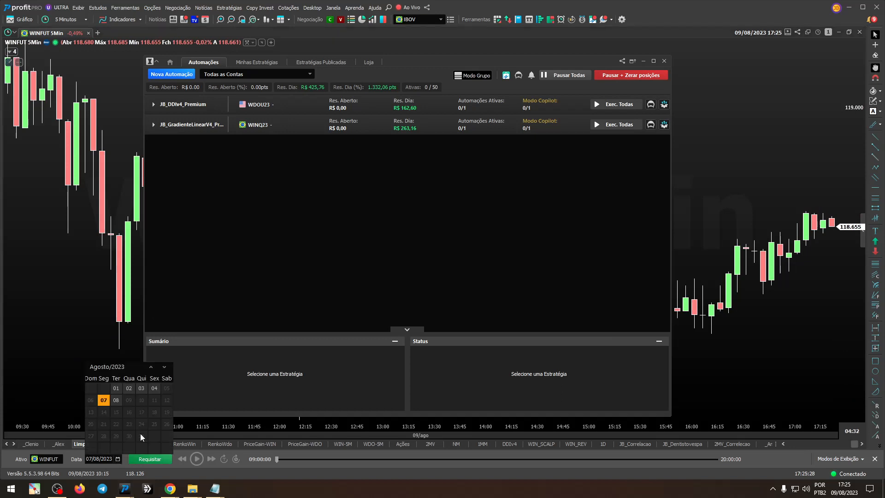
click(107, 402)
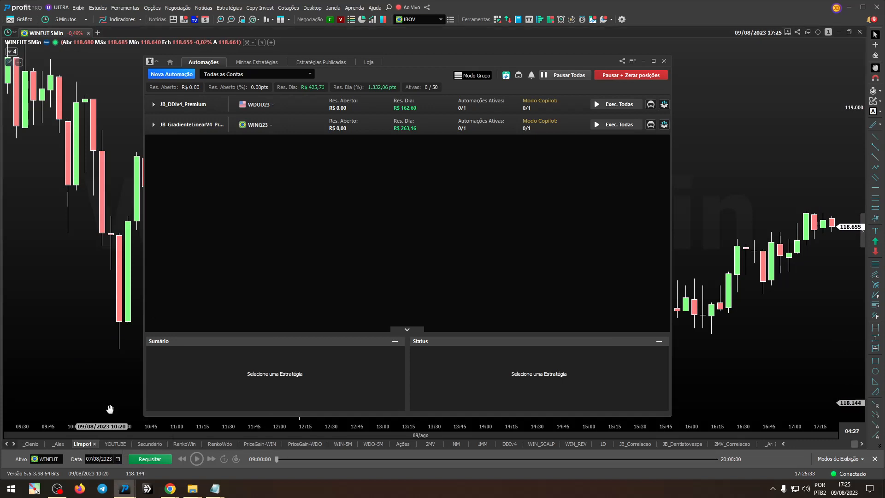
click(156, 460)
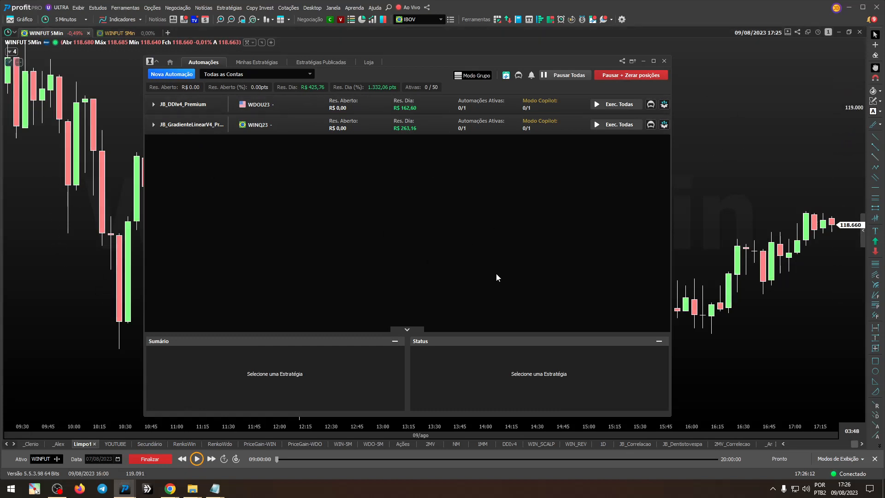
Step: Switch to the new WINFUT replay chart and shift the automation window slightly over it
click(632, 61)
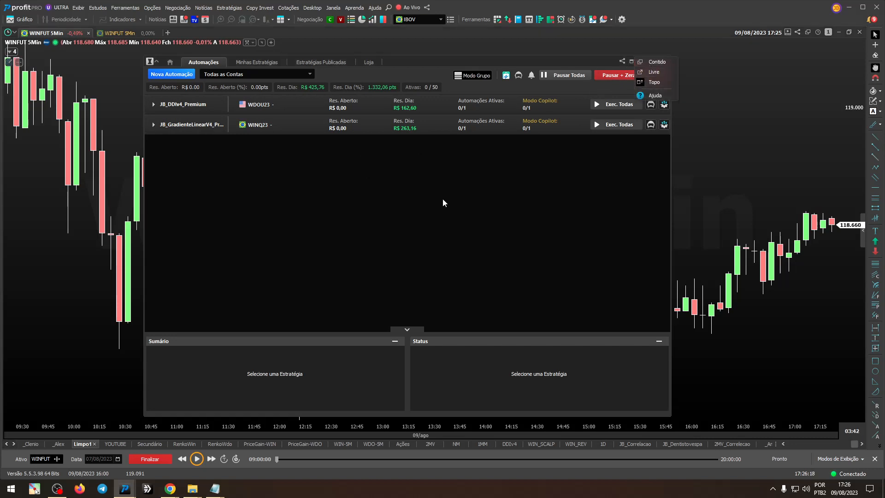
click(497, 61)
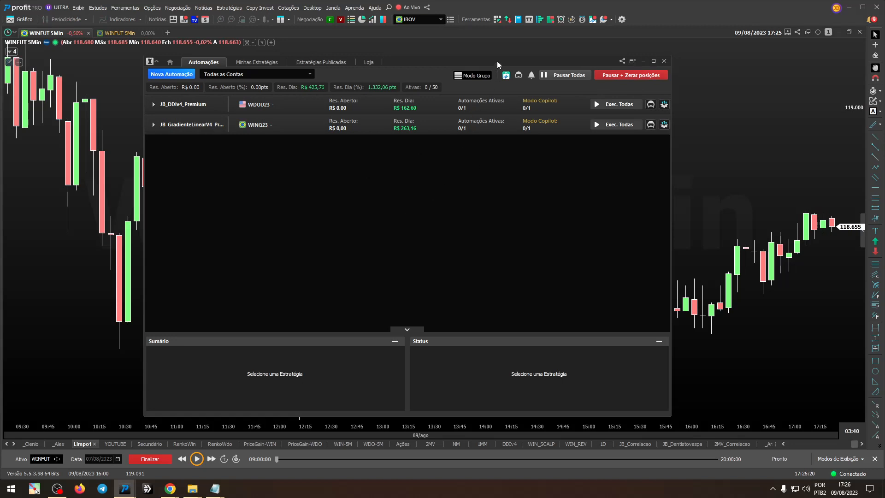
click(121, 33)
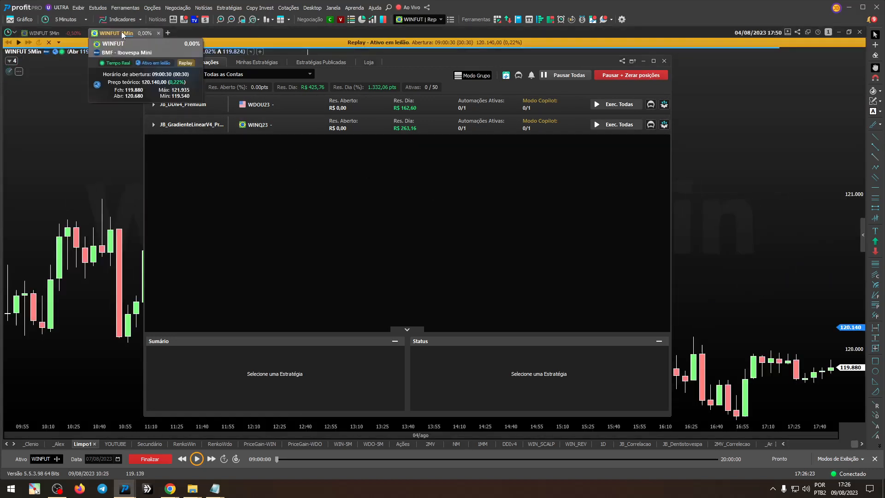
mouse_move(548, 62)
mouse_down()
mouse_move(746, 267)
mouse_move(783, 414)
mouse_move(470, 98)
mouse_move(556, 54)
mouse_move(435, 116)
mouse_move(449, 71)
mouse_move(547, 71)
mouse_up()
drag(551, 72, 556, 67)
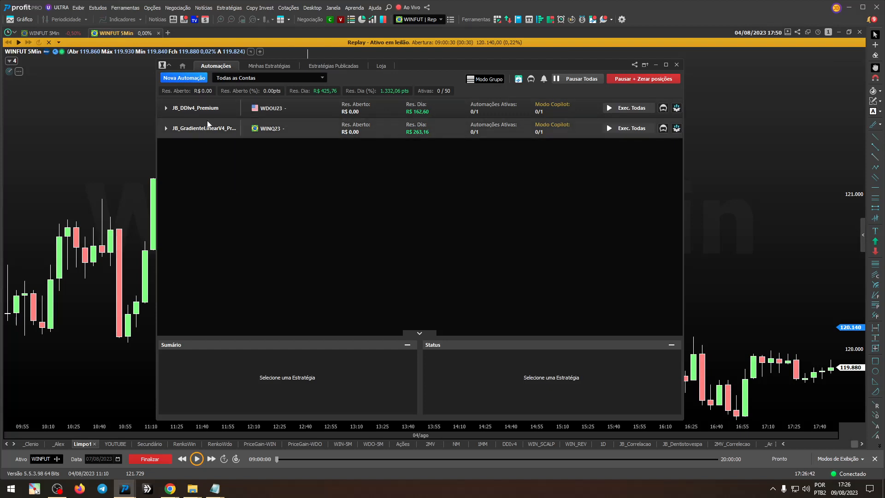
Step: Examine the account options offered for a new automation, keeping Simulador, and close the form without creating anything
click(189, 78)
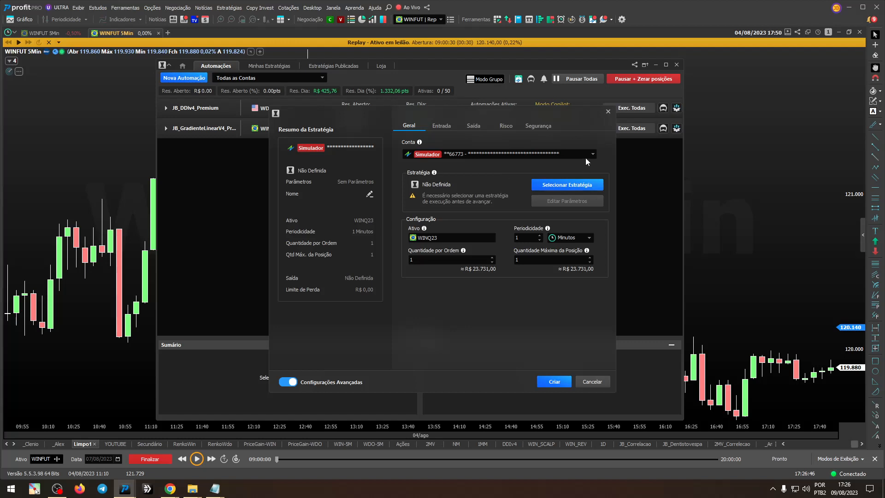
click(592, 154)
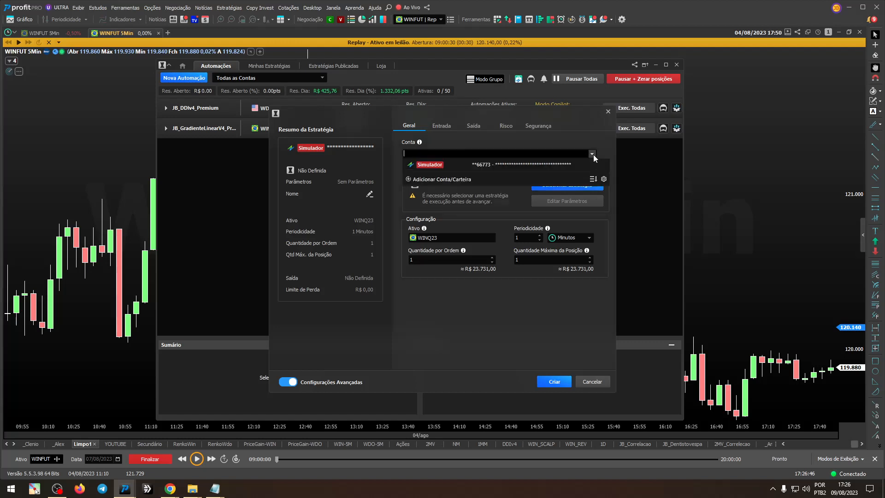
click(529, 165)
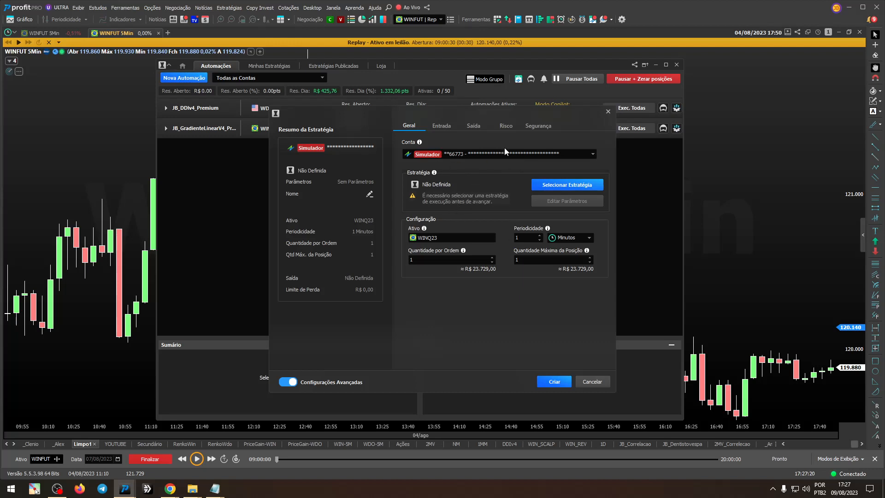
click(512, 153)
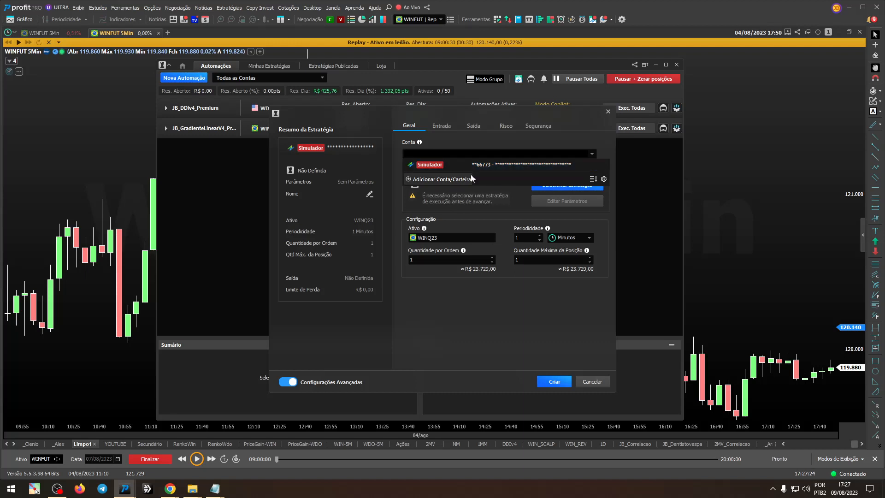
click(495, 168)
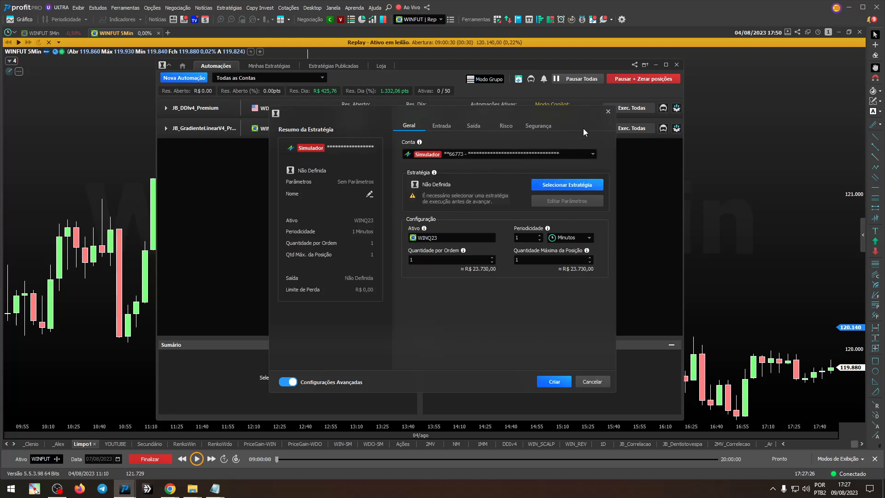
click(608, 112)
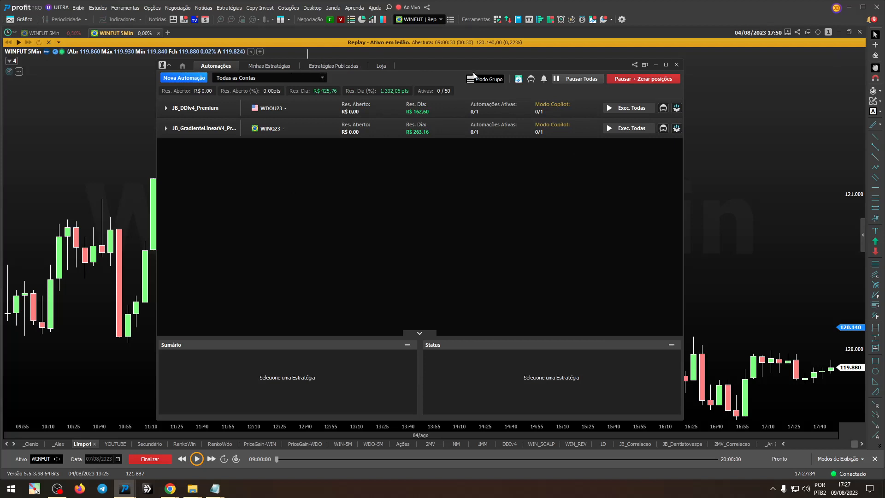
mouse_move(475, 66)
mouse_down()
mouse_move(445, 73)
mouse_move(473, 75)
mouse_move(476, 64)
mouse_up()
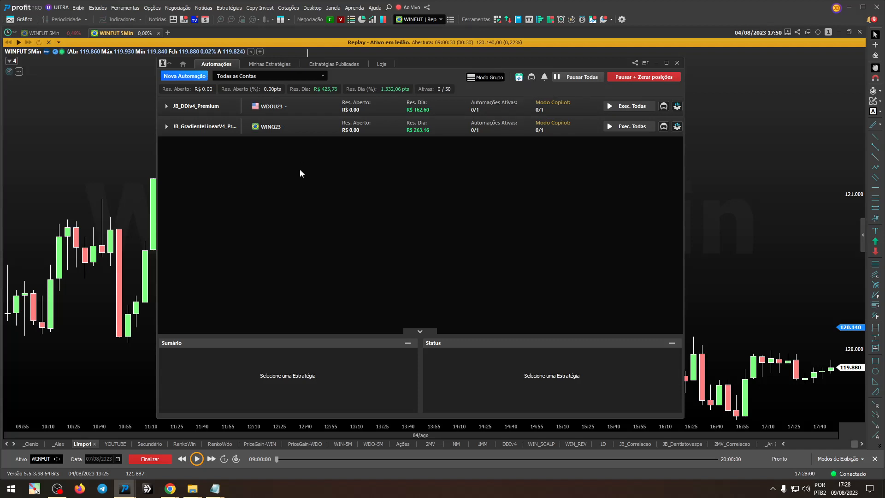
Step: Start a new automation and assign it the JB_DDIv4_Premium strategy, found by searching for ddiv4
click(197, 78)
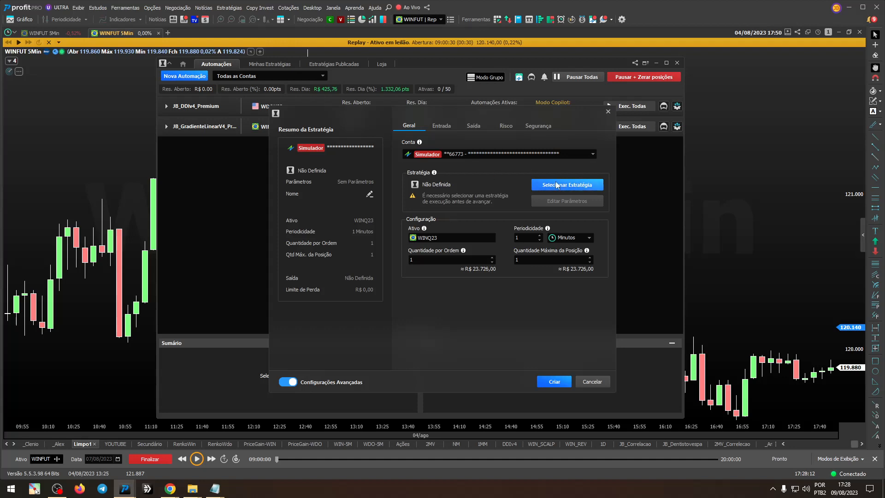
click(574, 188)
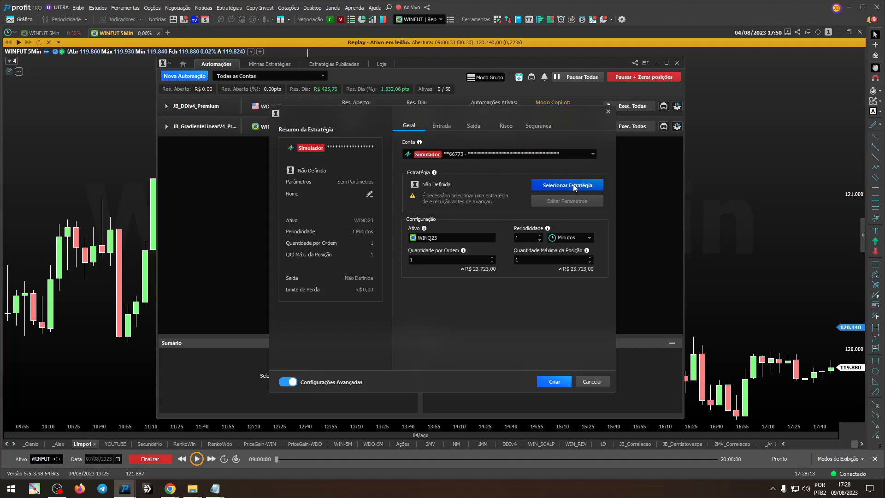
text(ddiv4)
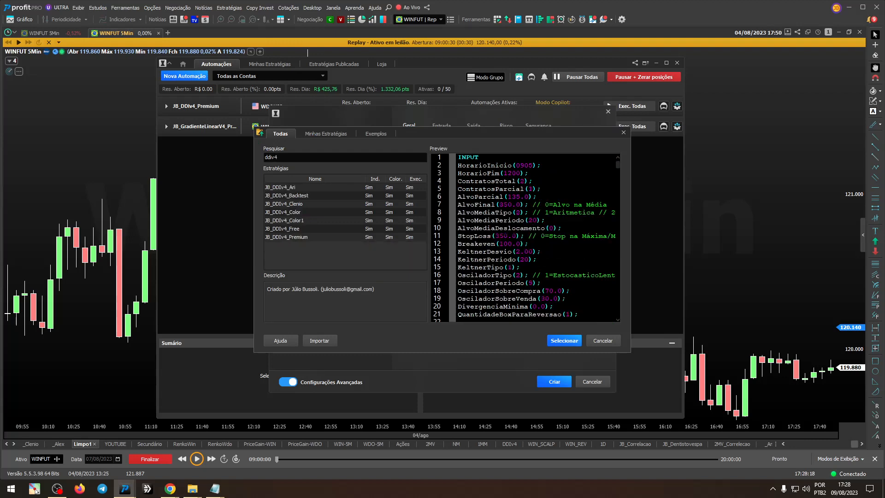
click(299, 238)
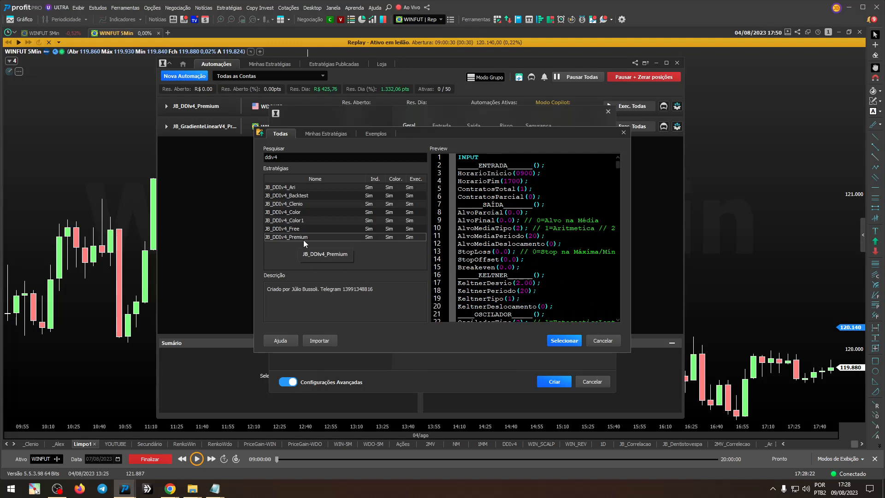
click(560, 340)
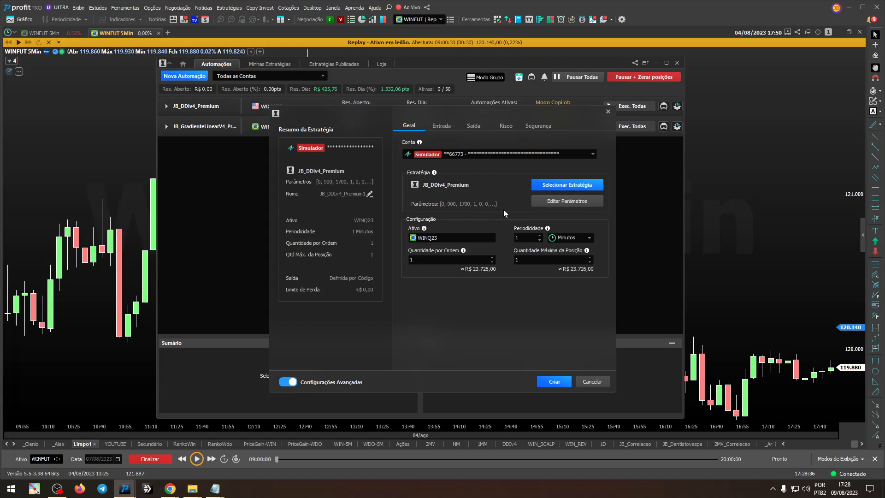
Step: Review the JB_DDIv4_Premium strategy parameters, such as trading hours, contracts and targets, and accept them as they are
click(568, 203)
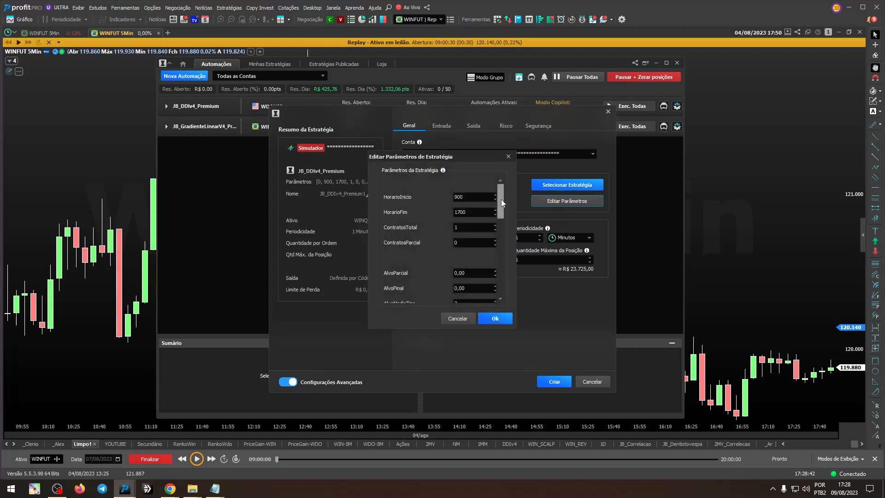
mouse_move(501, 199)
mouse_down()
mouse_move(506, 278)
mouse_move(504, 197)
mouse_up()
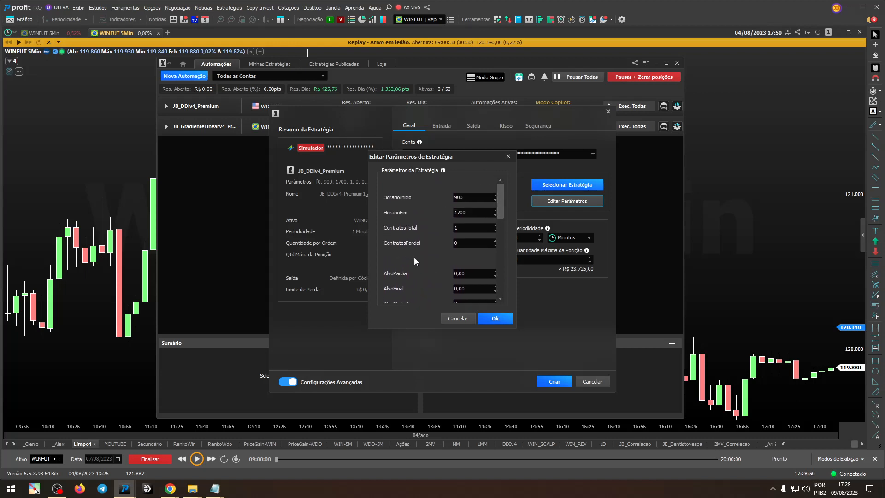
click(495, 318)
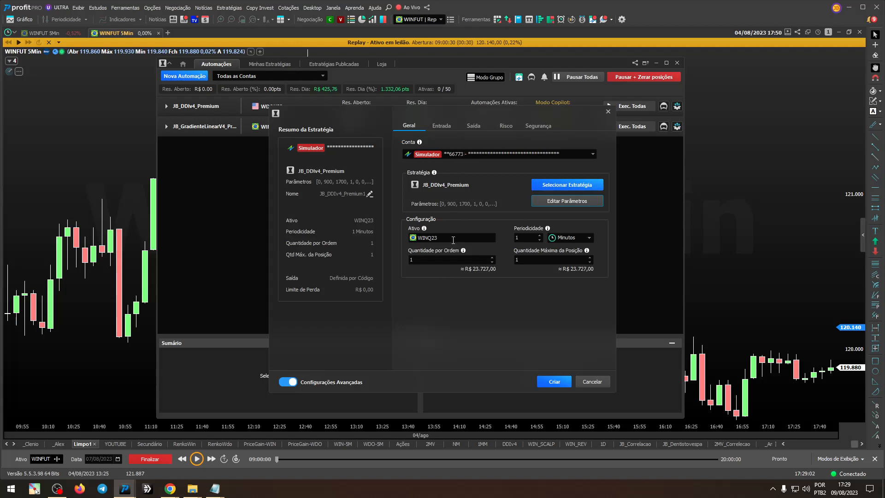
Step: Open the asset selection for the automation and search it for WIN, WDO and PETR4 to compare the available symbols
click(453, 238)
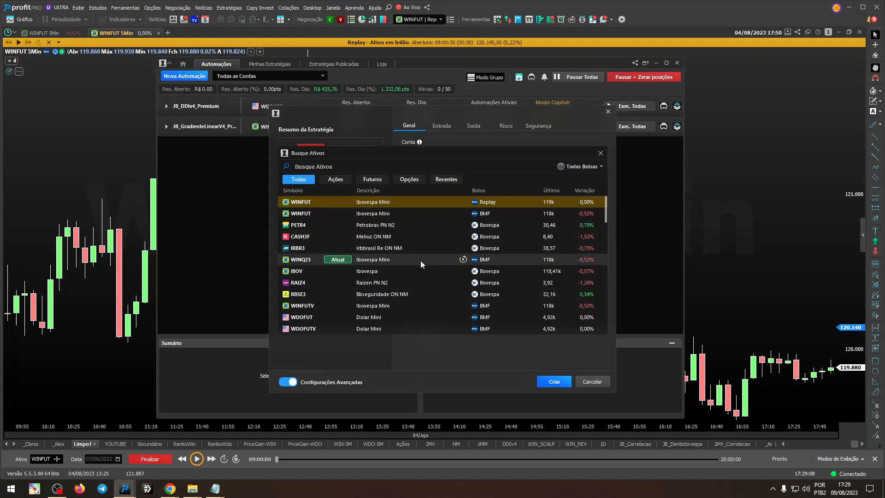
text(WINFUT)
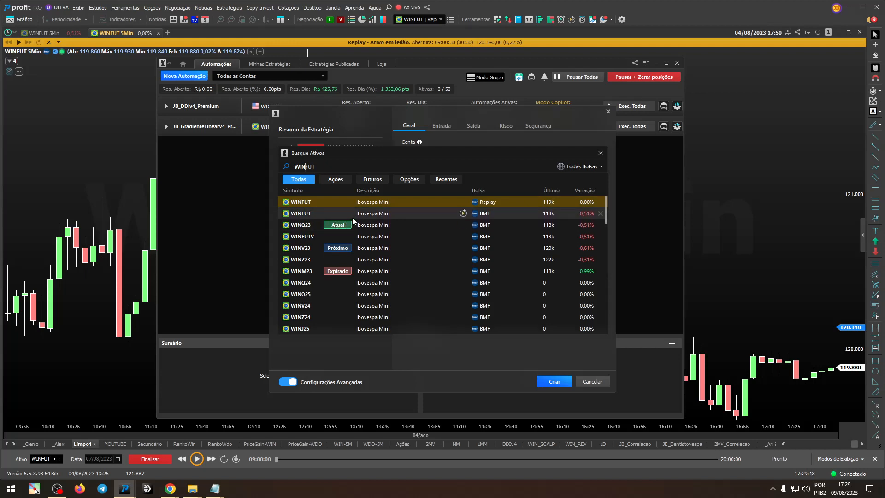
key(shift+Home)
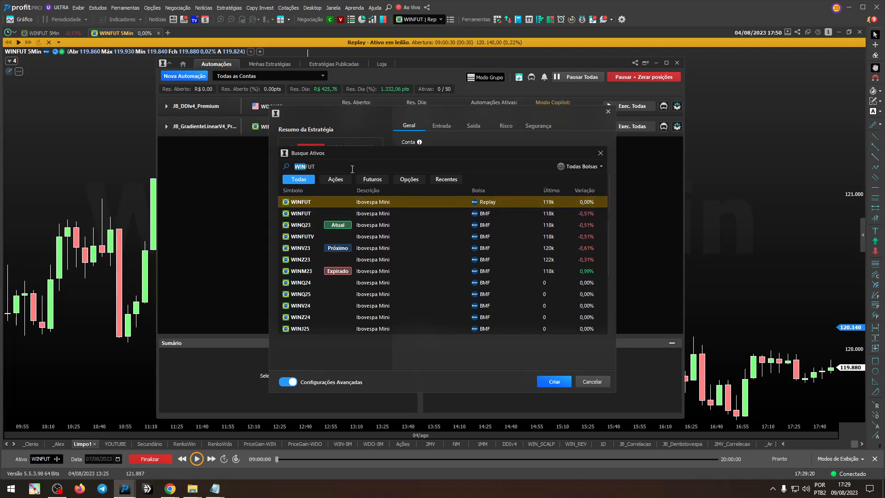
text(WDO)
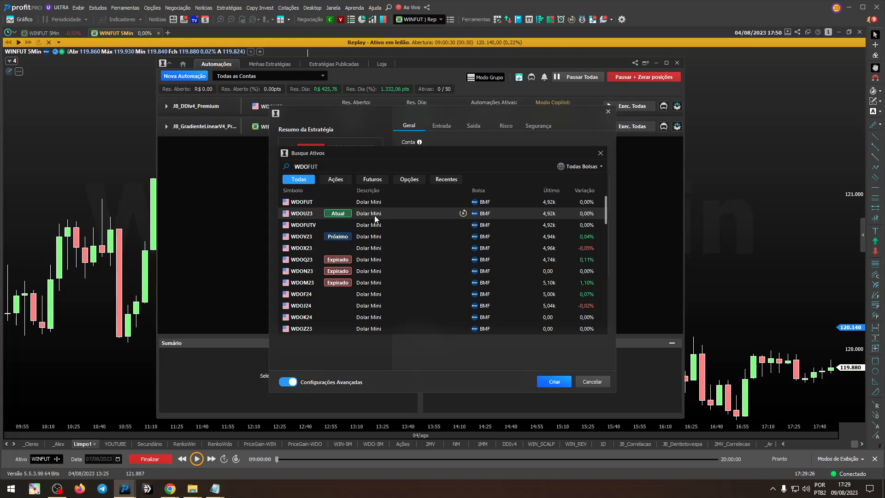
click(365, 170)
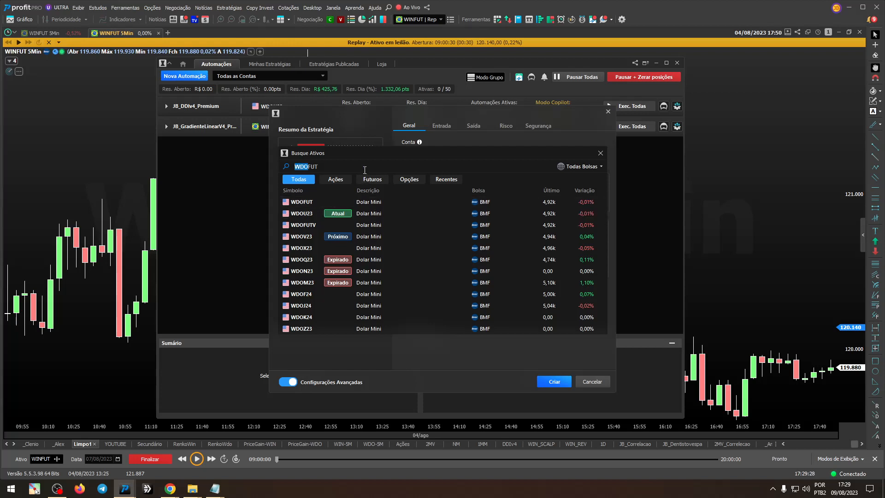
text(PETR4)
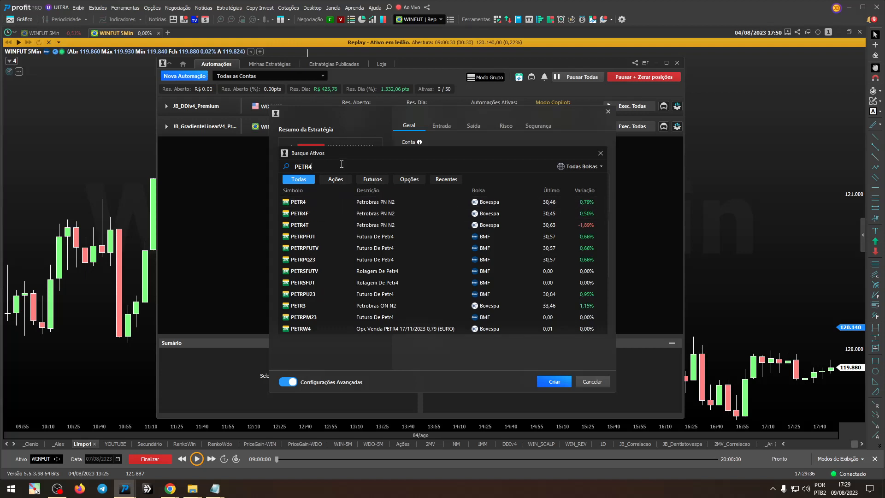
Step: Search for WINFUT and assign its Replay version as the automation's asset, not the BMF one
double_click(342, 164)
text(WINFUT)
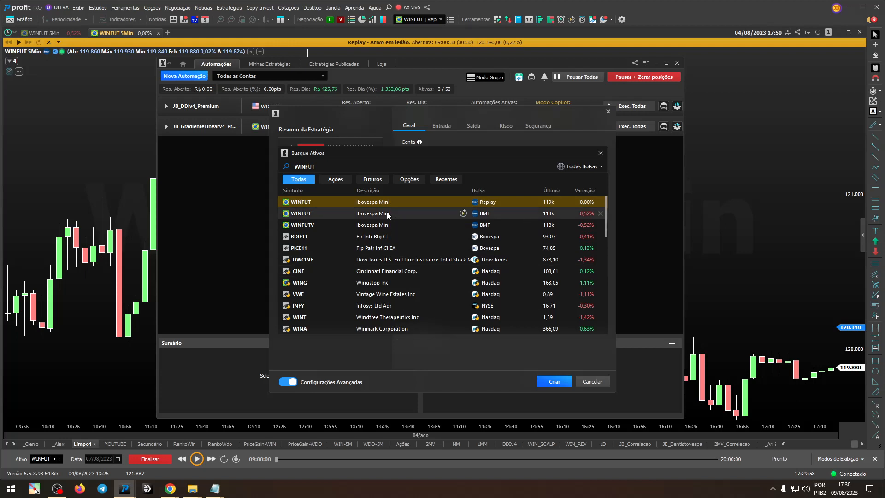
click(459, 203)
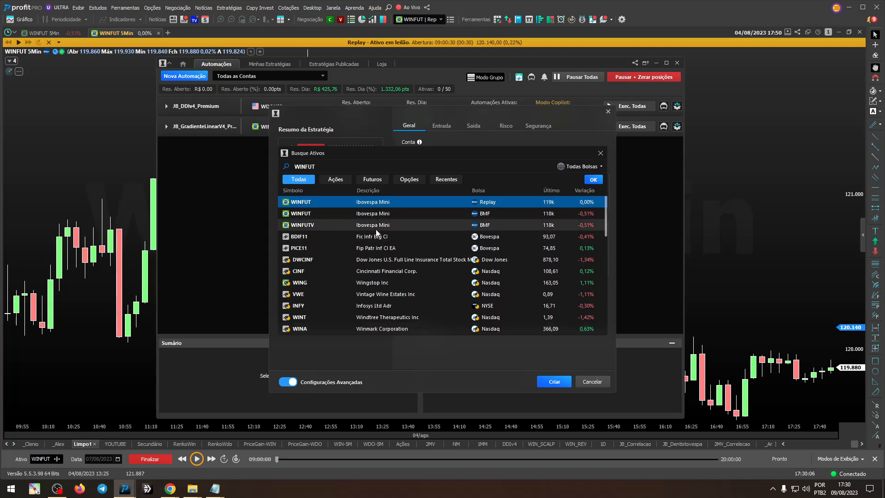
click(387, 225)
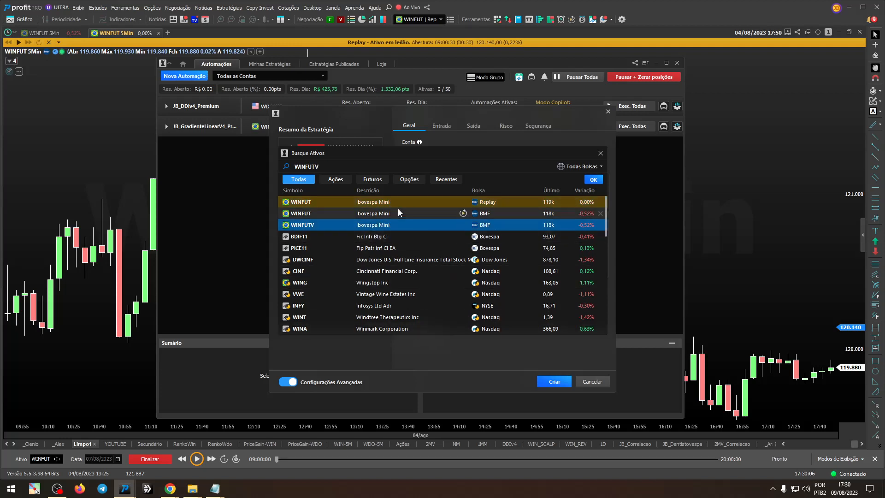
click(375, 318)
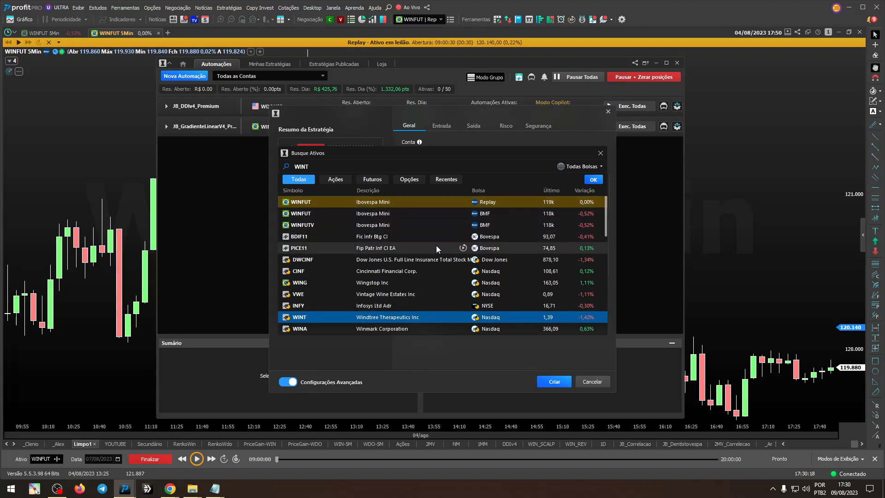
click(496, 203)
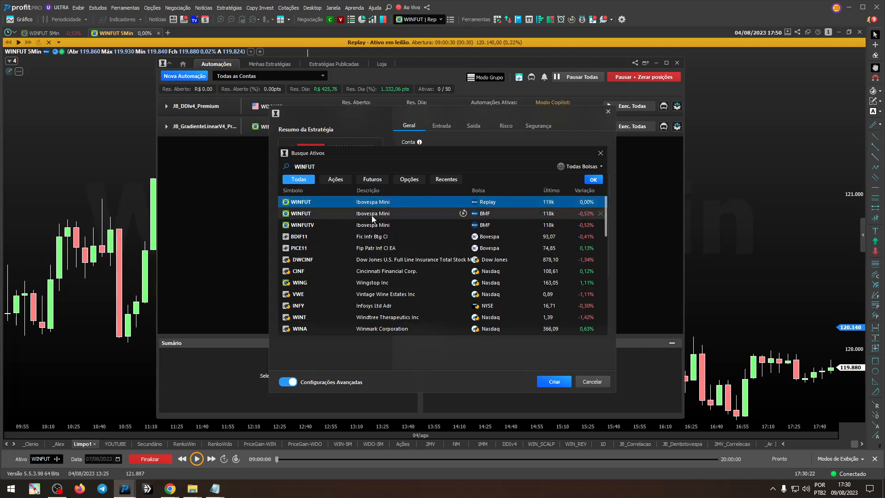
click(593, 179)
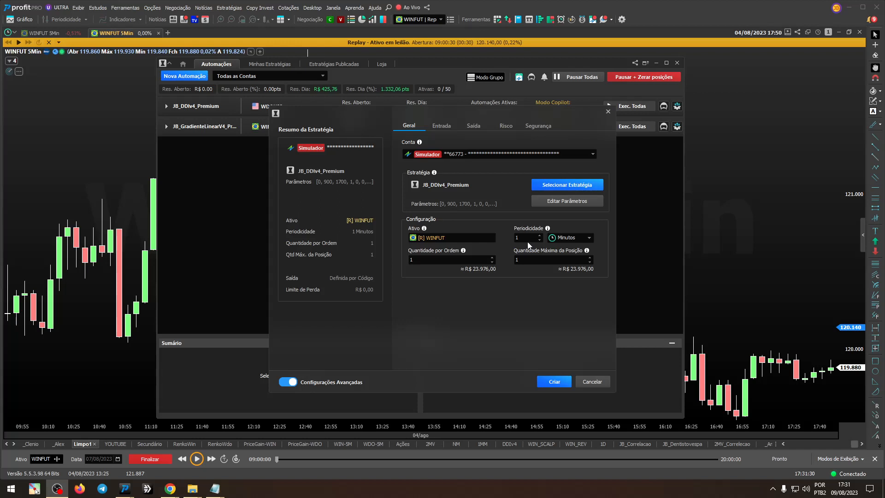
Step: Try the Pontos and Renkos chart types for the automation's periodicity
click(577, 237)
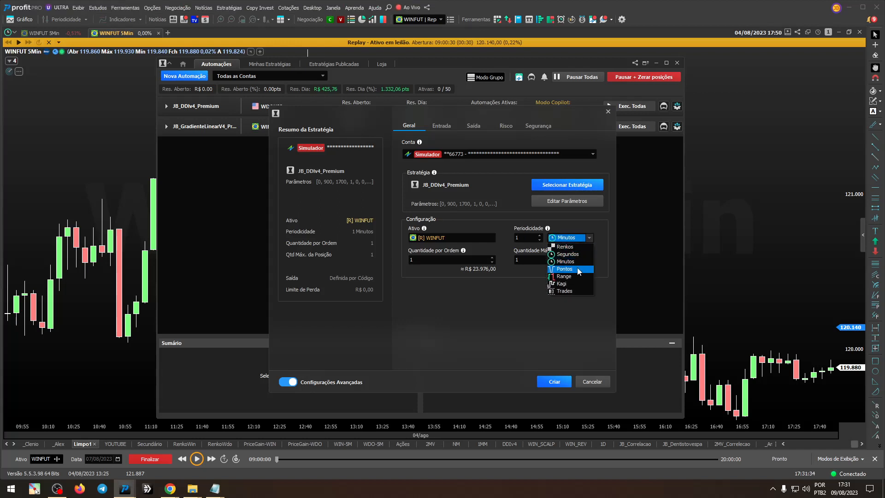
click(565, 269)
click(571, 238)
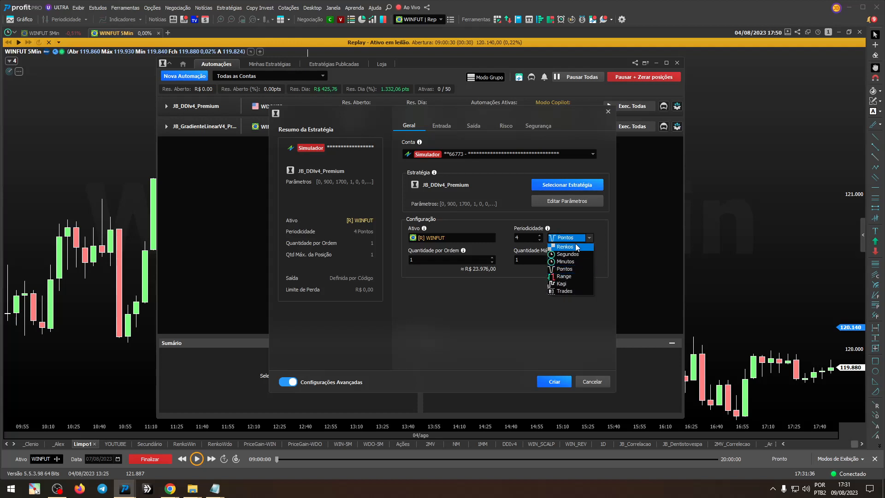
click(549, 247)
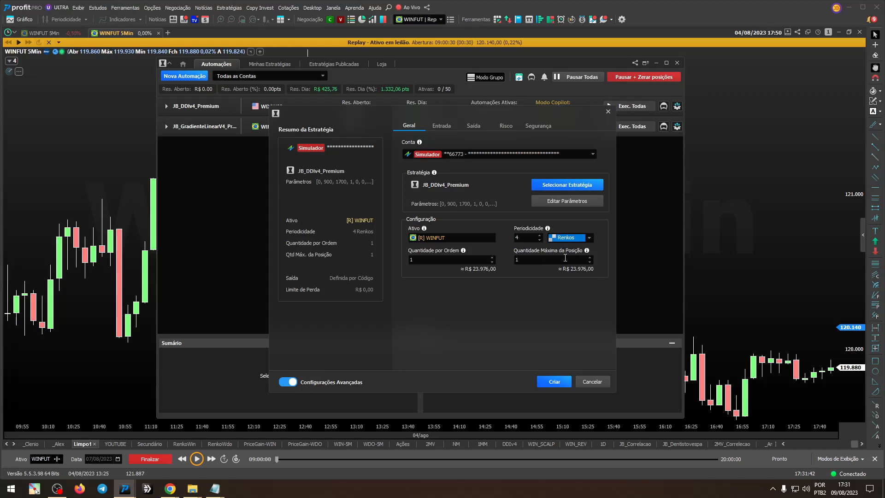
click(564, 239)
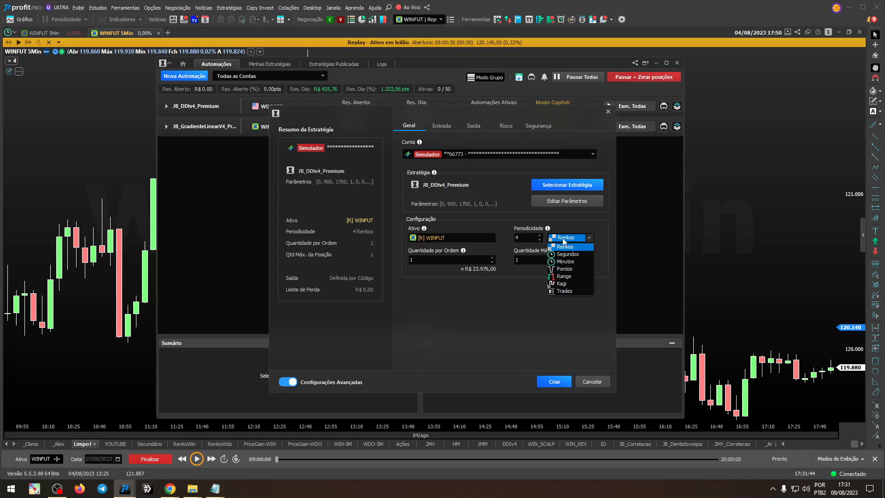
click(564, 240)
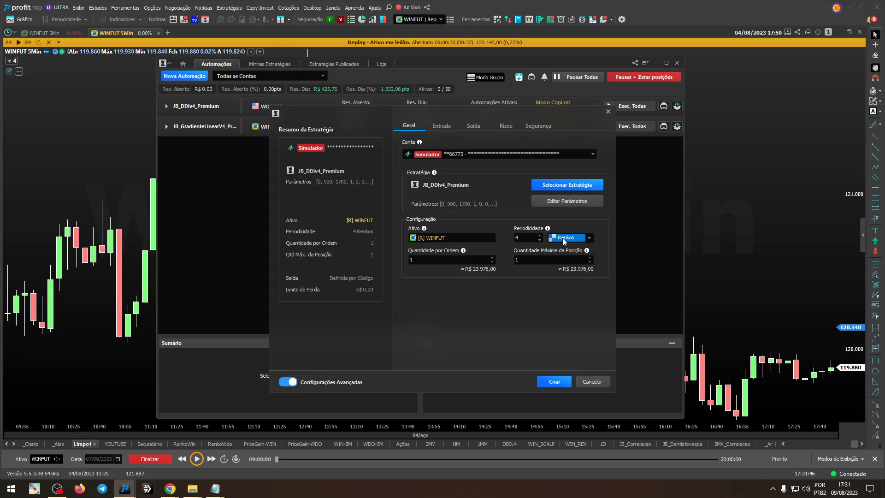
click(563, 238)
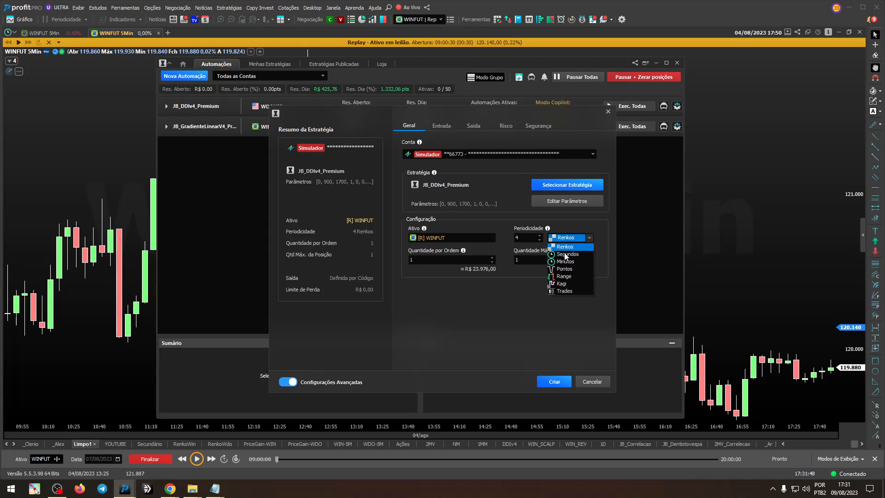
click(567, 269)
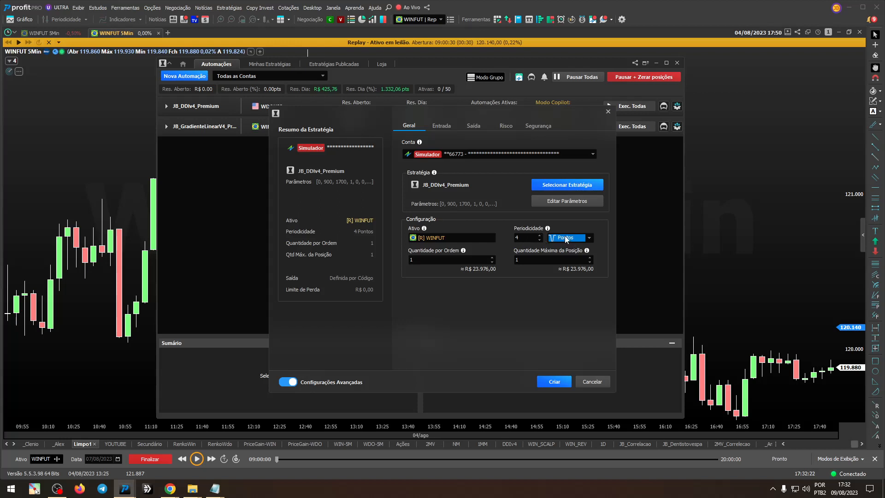
Step: Set the automation's periodicity to 5 Minutos
click(572, 239)
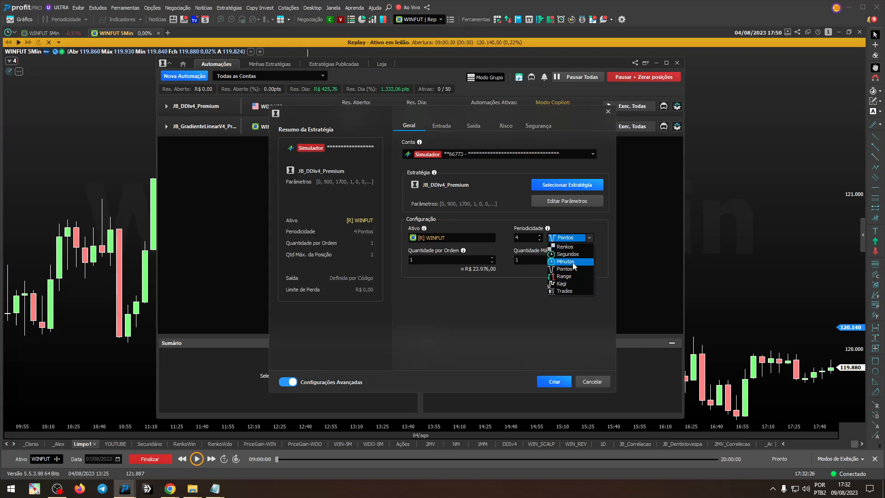
click(574, 262)
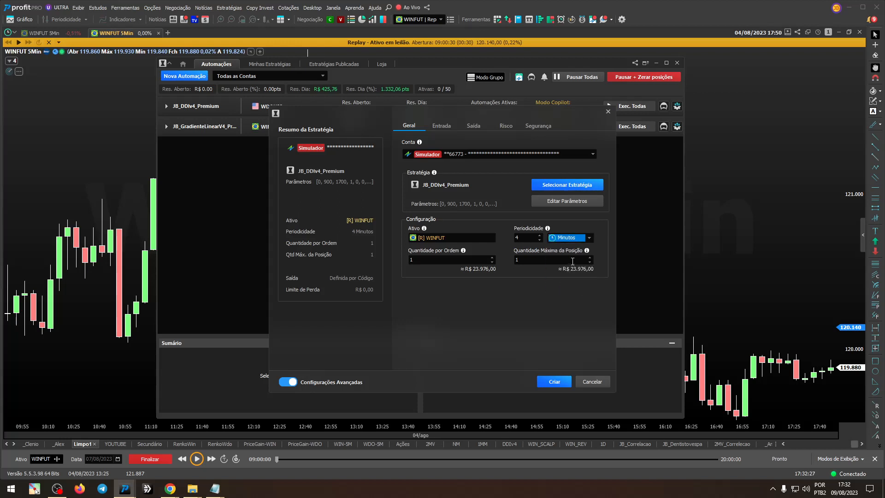
click(539, 236)
click(569, 237)
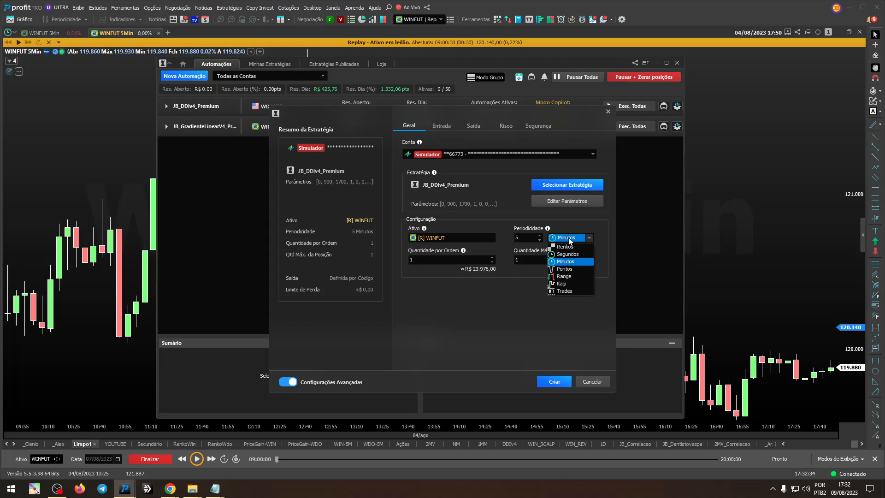
key(Up)
key(Up)
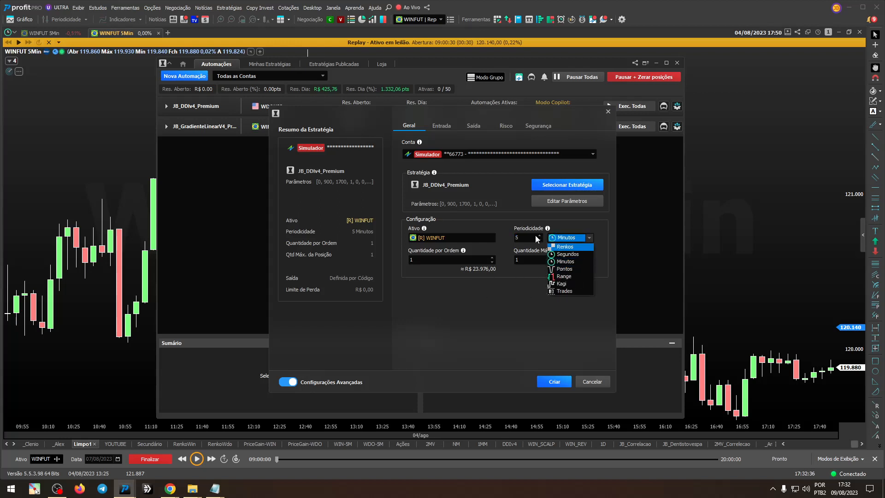
key(Escape)
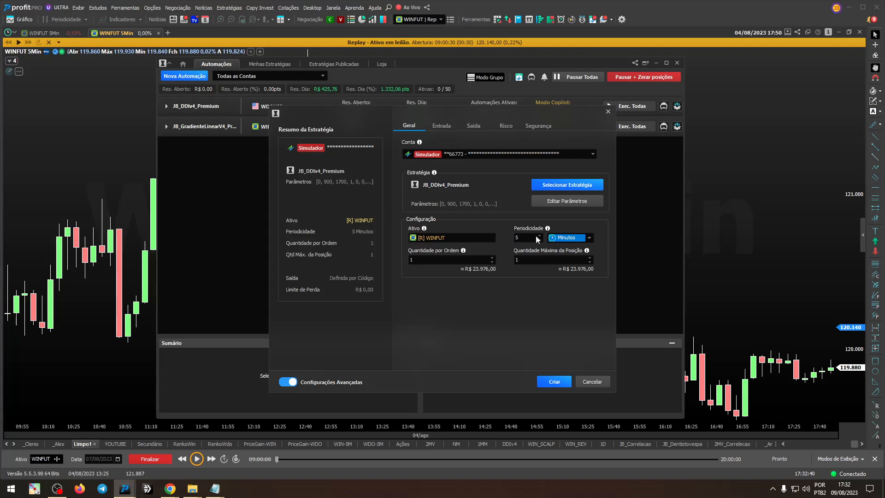
Step: Set the maximum position quantity (Quantidade Máxima da Posição) to 20
click(450, 261)
click(543, 260)
double_click(542, 259)
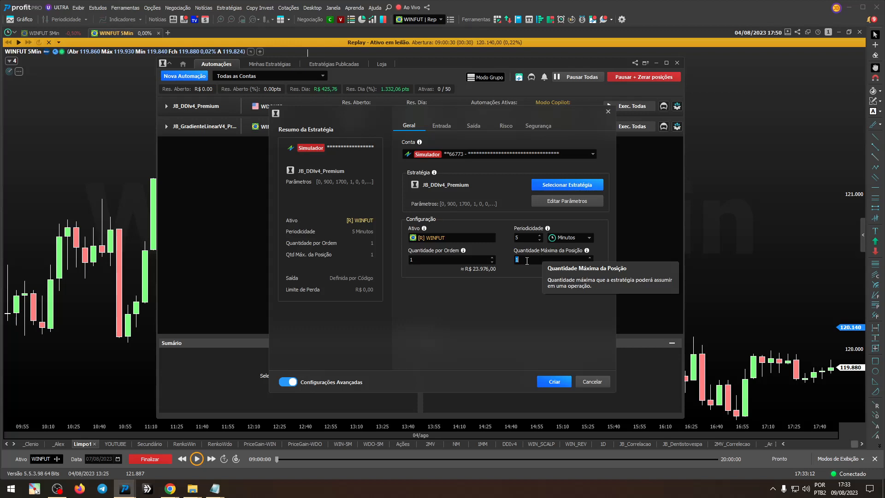
click(526, 261)
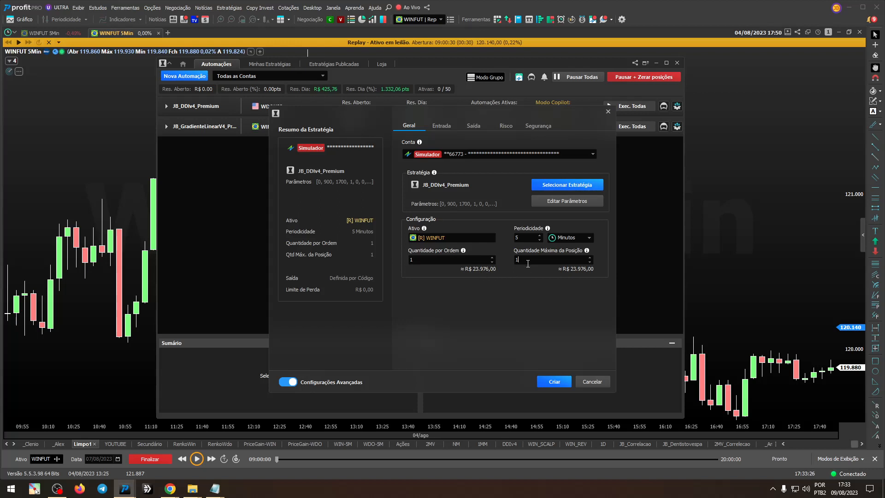
key(BackSpace)
text(20)
key(Tab)
Step: Review the position opening types in the entry settings and keep Compra/Venda
click(442, 127)
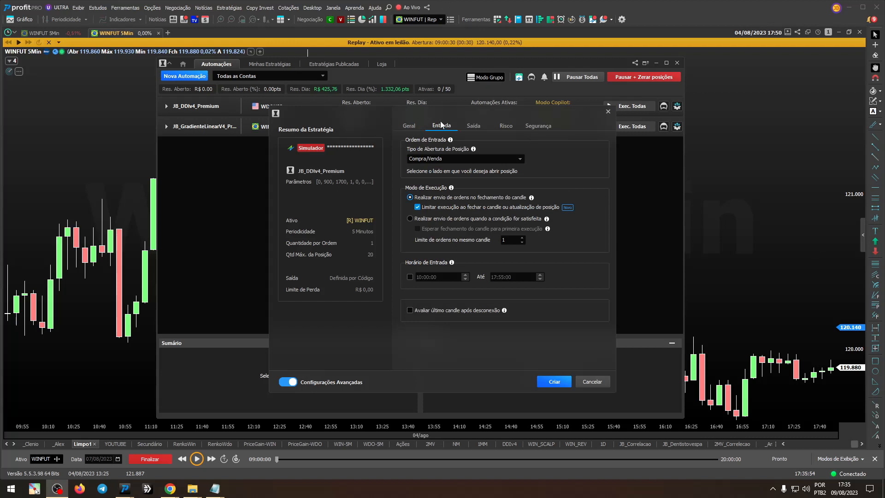
click(466, 161)
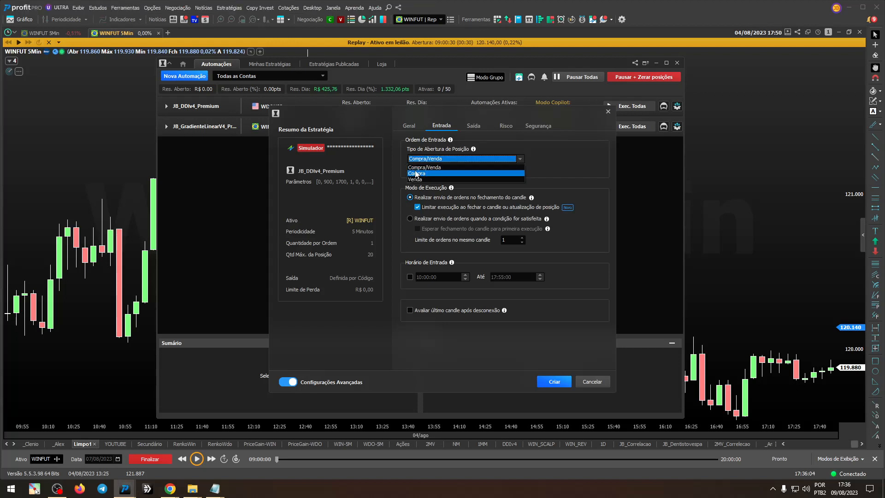
click(440, 169)
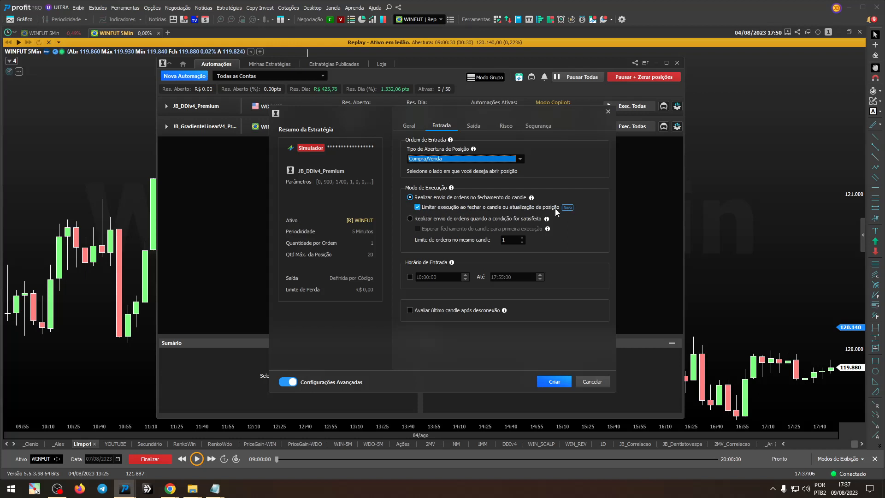
Step: Compare the two order execution modes, keep sending orders at candle close, and turn off its execution limit on candle close or position update
click(423, 199)
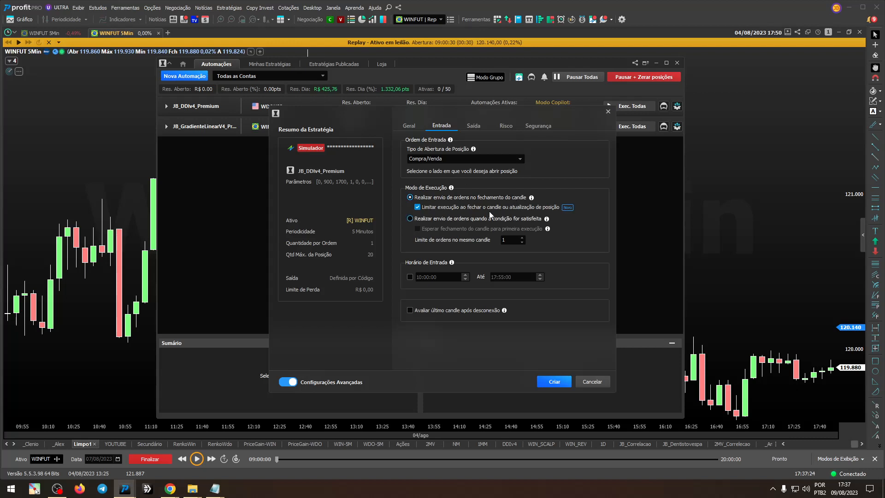
click(440, 217)
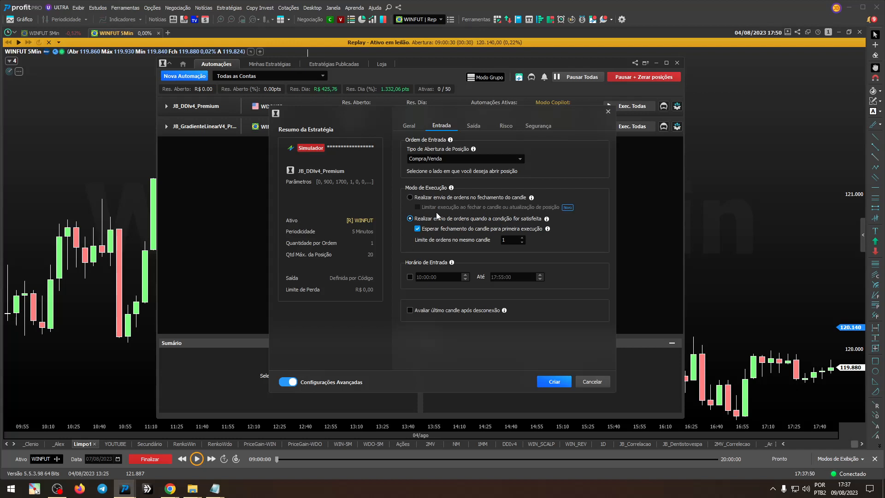
click(446, 198)
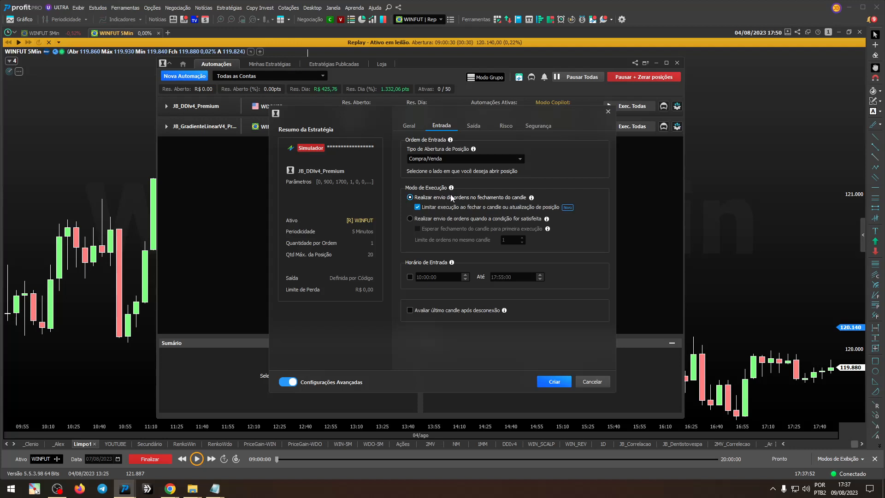
click(457, 219)
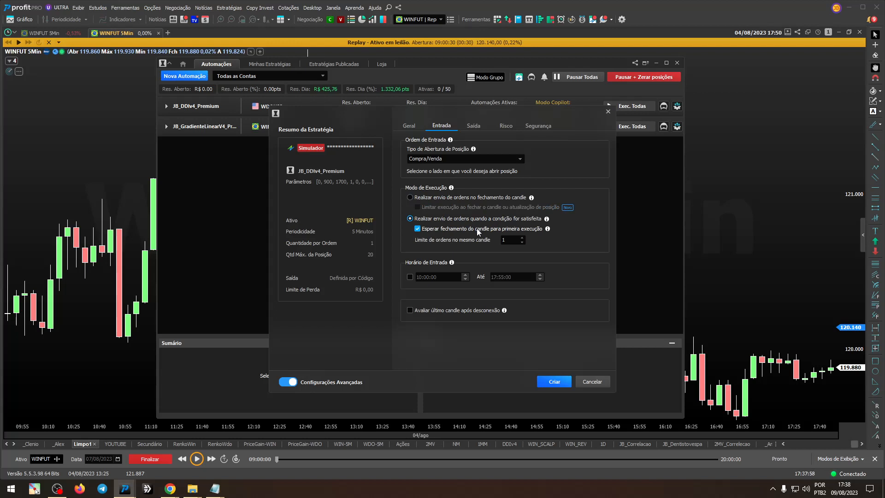
click(459, 199)
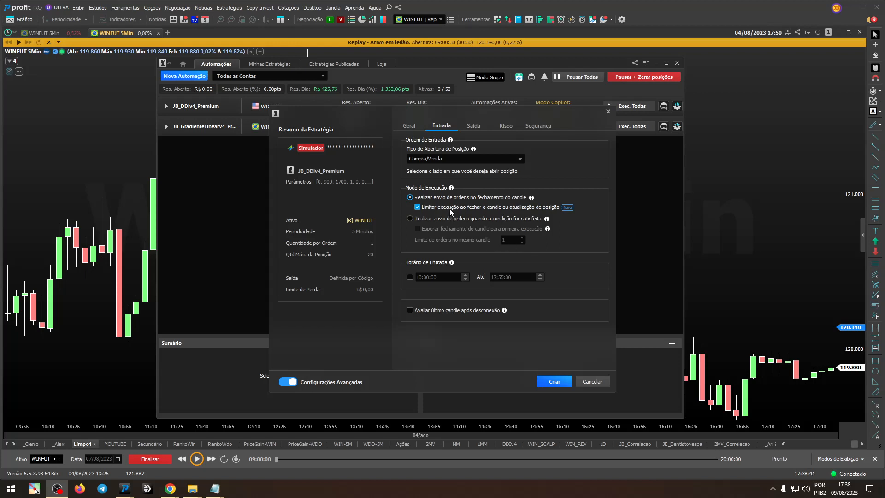
click(417, 209)
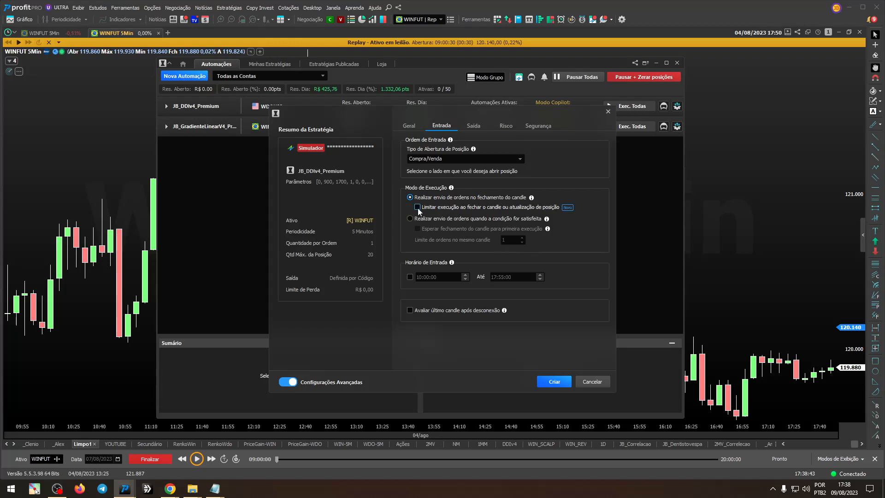
Step: Compare the execution modes, keep sending orders at candle close, and enable its execution limit on candle close or position update
click(418, 208)
click(420, 209)
click(421, 207)
click(431, 218)
click(433, 197)
click(446, 217)
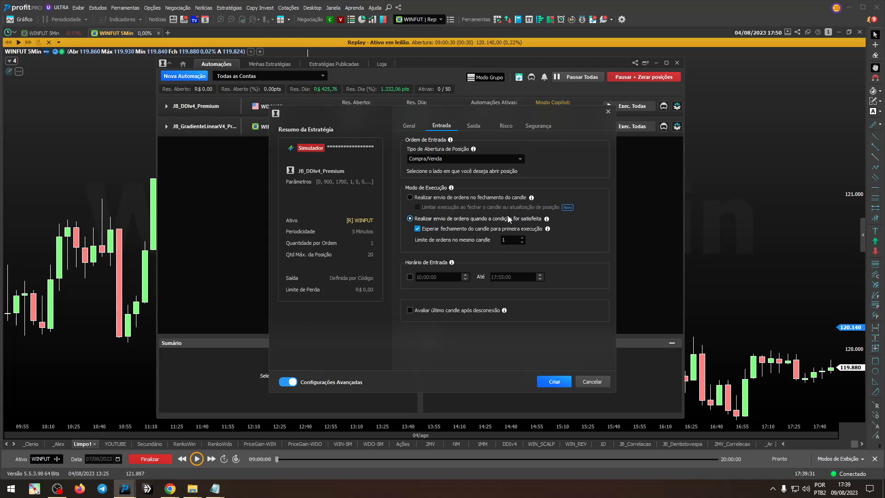
click(418, 229)
click(438, 198)
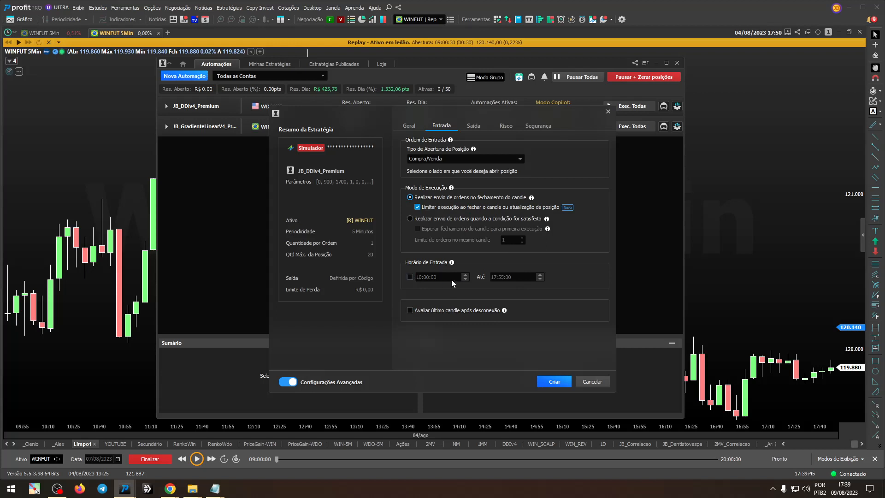
Step: Enable the entry time window (Horário de Entrada) and review its start and end times against the strategy's HorarioInicio and HorarioFim parameters
click(410, 277)
click(418, 126)
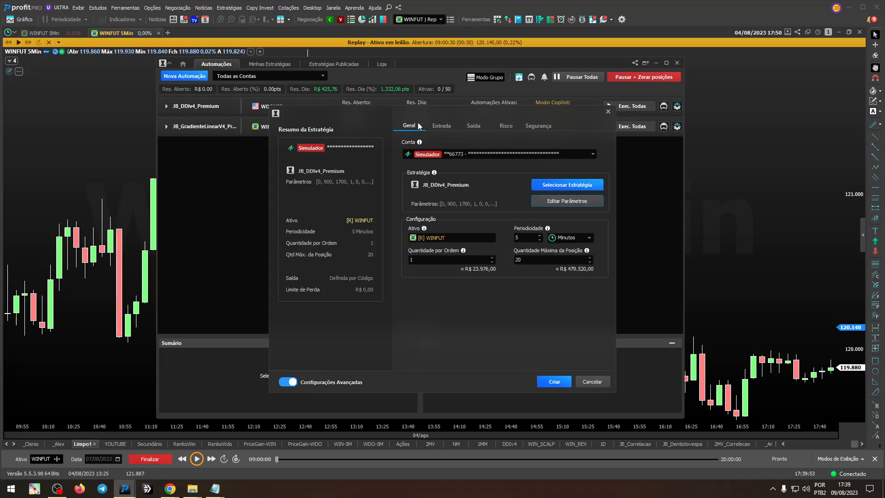
click(565, 202)
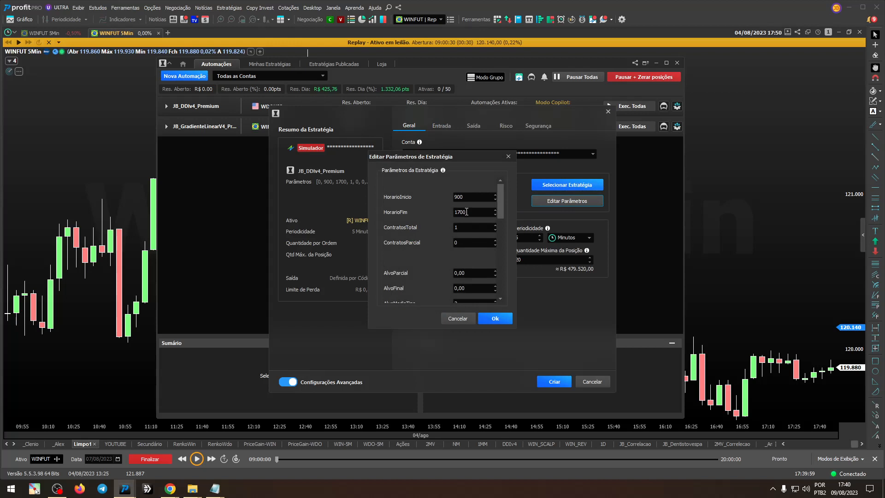
click(508, 156)
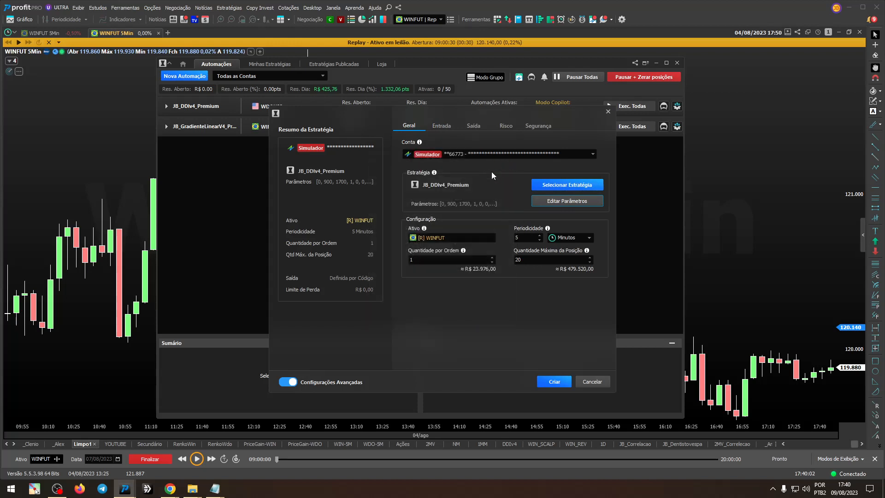
click(448, 128)
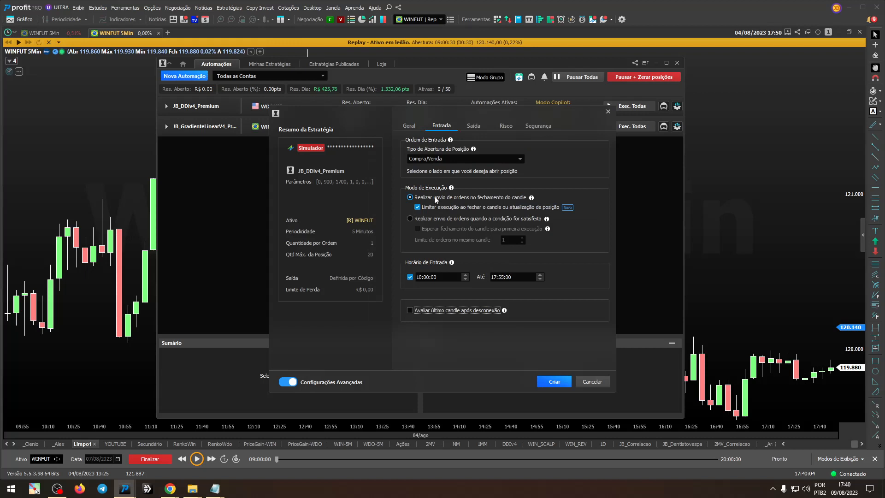
click(420, 278)
click(503, 277)
click(507, 277)
Step: Enable closing the position at a set time (Zerar às) and adjust its minutes after checking the strategy's HorarioFim parameter
click(473, 127)
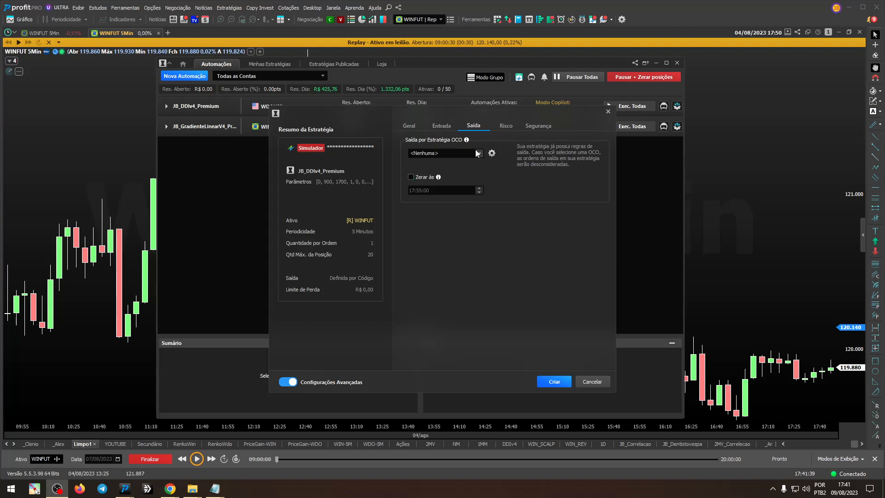
click(411, 178)
click(417, 125)
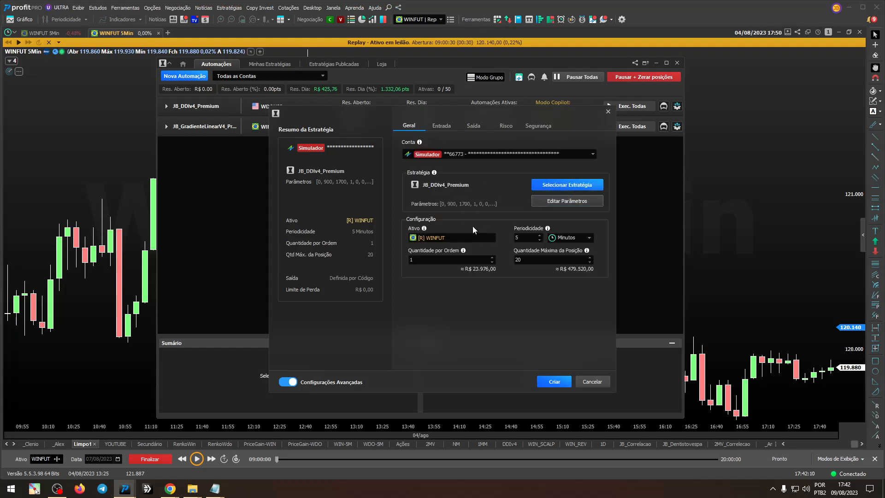
click(543, 202)
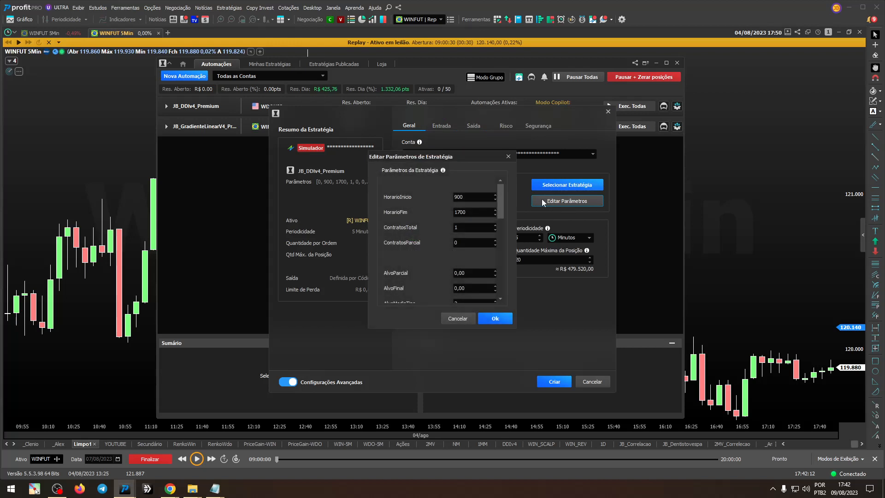
double_click(468, 213)
click(461, 317)
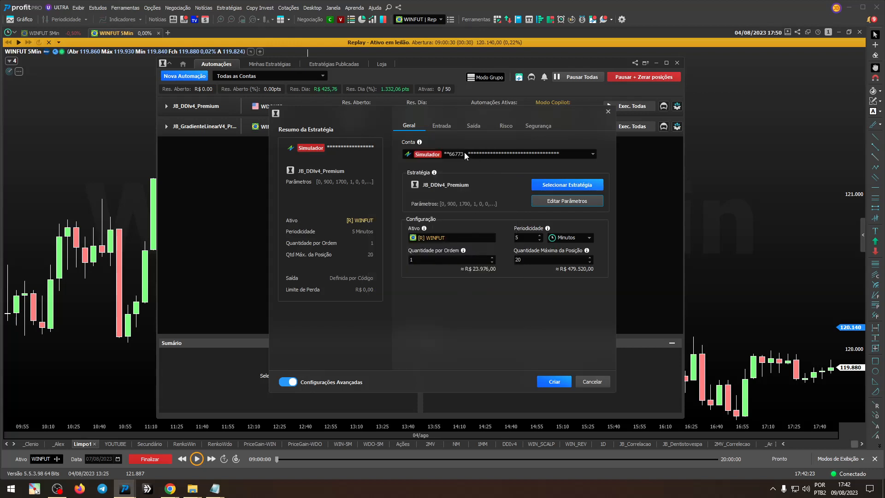
click(473, 125)
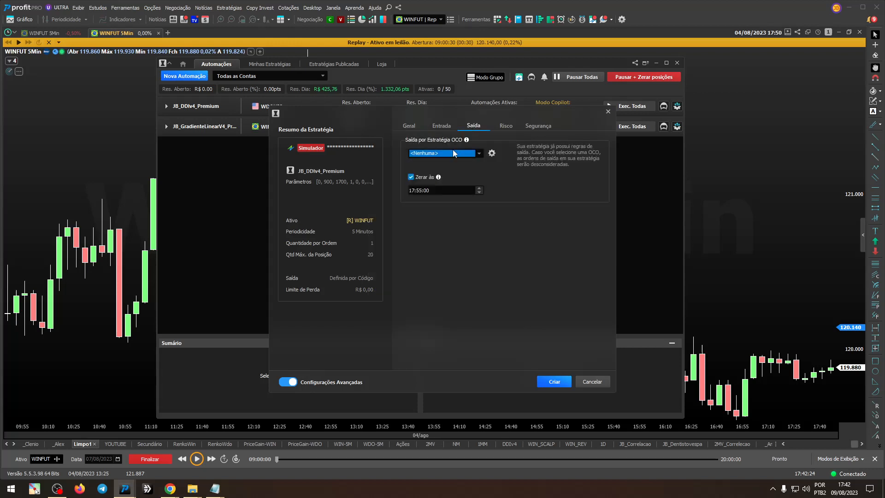
click(421, 191)
Step: Try the risk pause on consecutive losses (Perdas Consecutivas) with limits of 2 and 3, and leave it disabled
click(505, 127)
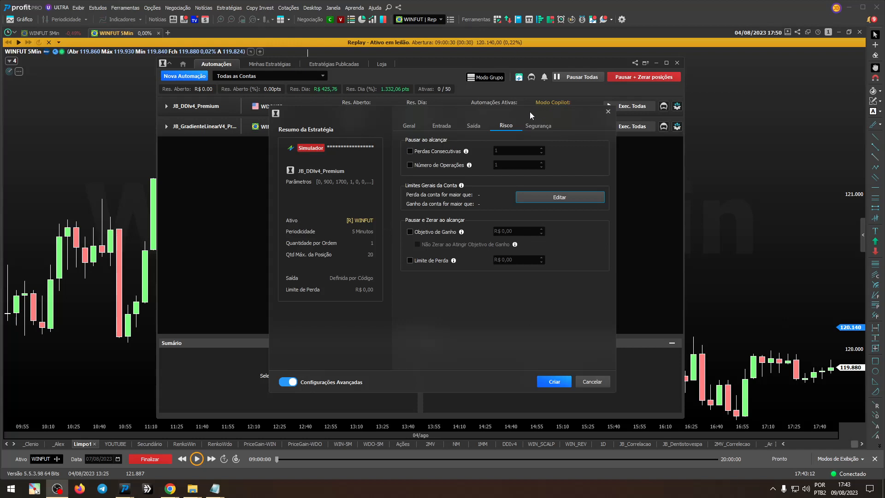
click(411, 151)
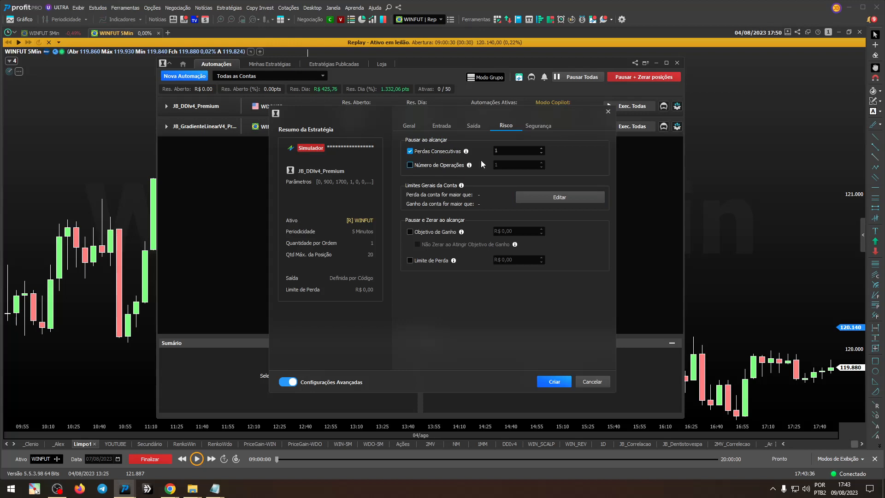
double_click(508, 152)
text(2)
double_click(519, 151)
text(3)
click(410, 150)
Step: Try the risk pause on number of operations (Número de Operações) with limits of 2 and 3, and leave it disabled
click(410, 165)
double_click(509, 165)
text(2)
double_click(525, 162)
double_click(513, 165)
text(3)
click(410, 166)
Step: Try a gain objective of R$ 100,00 and a loss limit of R$ 200,00, and leave both disabled
click(410, 232)
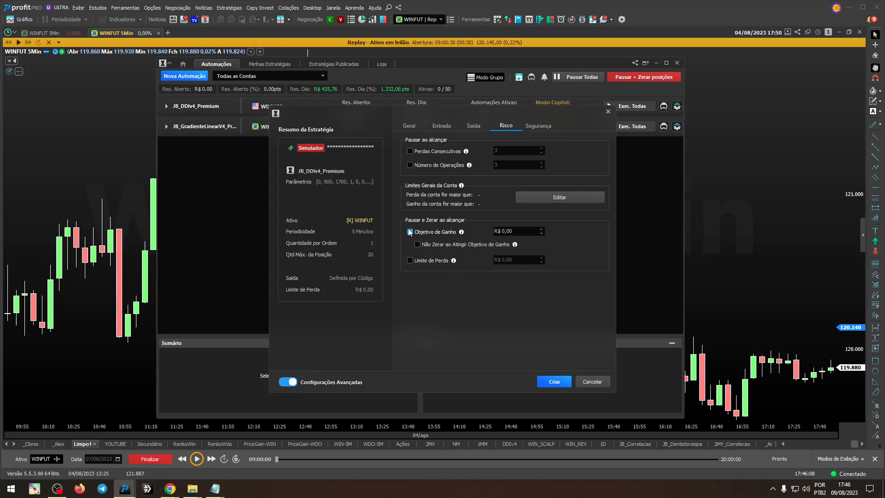
click(519, 231)
text(100)
click(443, 232)
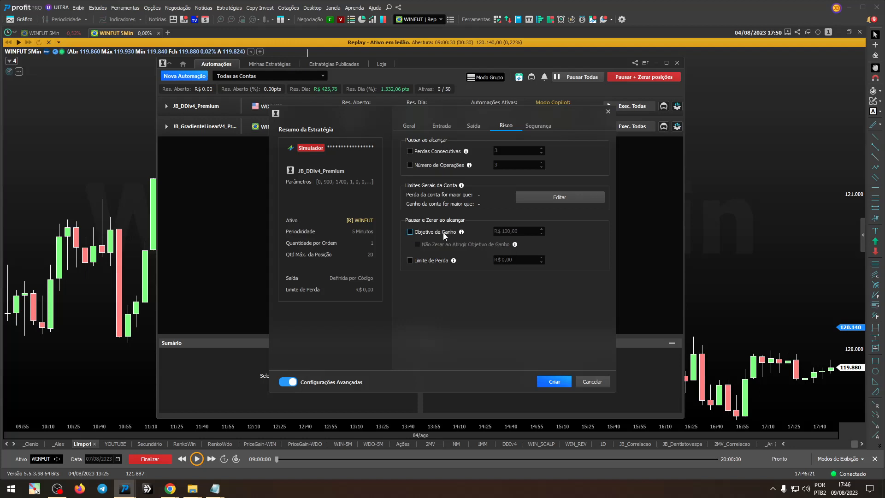
click(436, 260)
click(515, 258)
text(200)
click(441, 232)
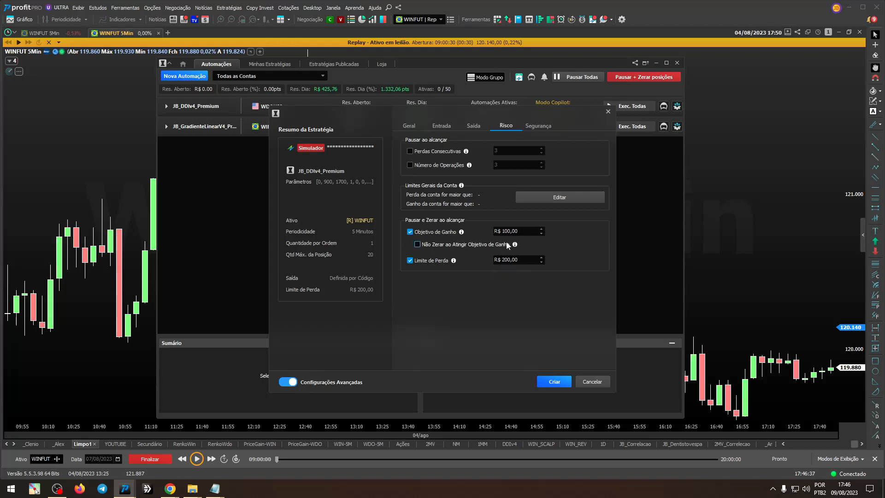
click(438, 260)
click(443, 232)
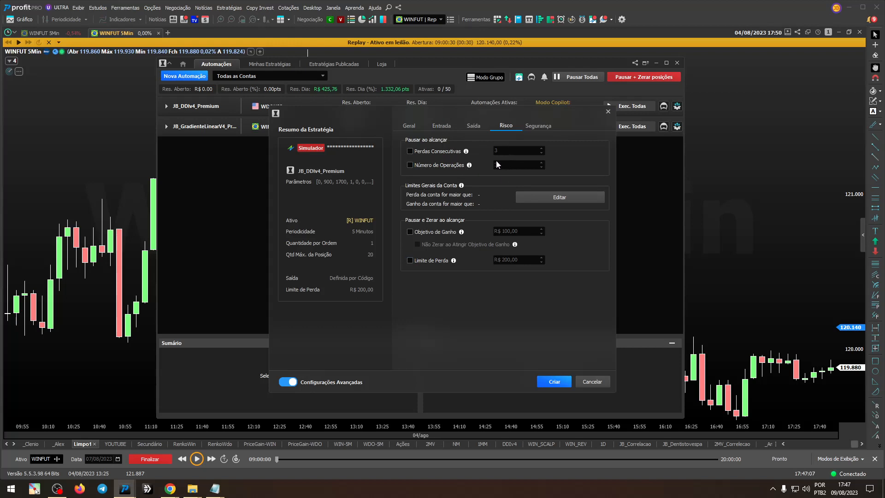
Step: Set the failure control in the security settings to Desativar estratégia, cancelar as ordens e zerar posição
click(549, 129)
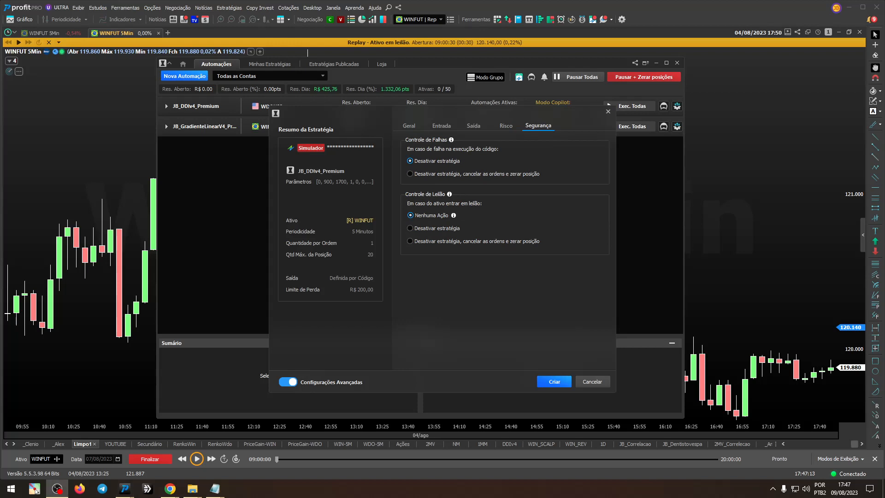
click(455, 175)
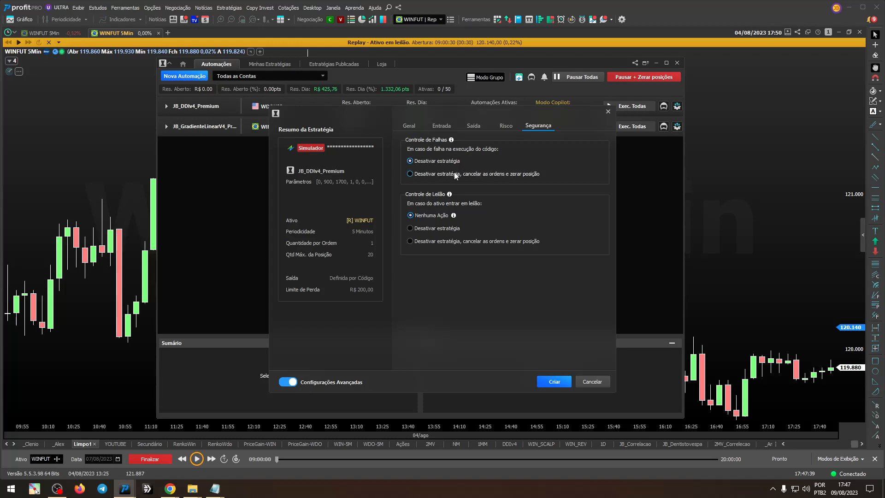
click(446, 174)
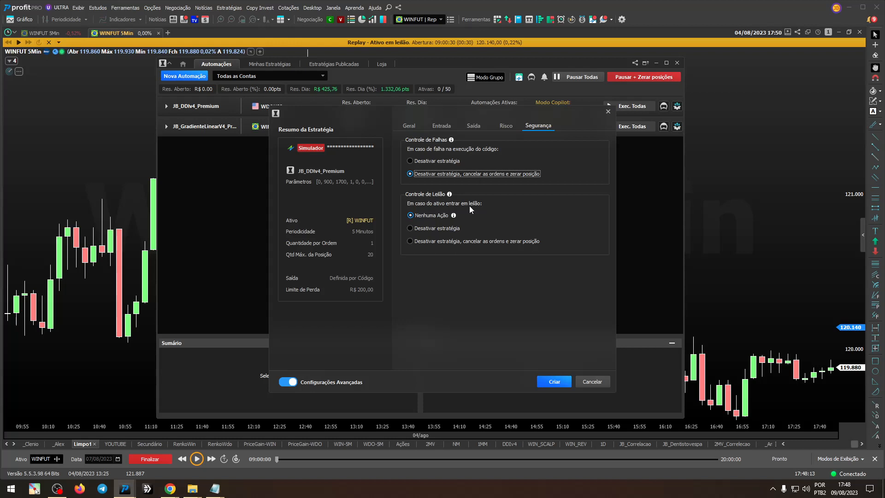
Step: Compare the three auction control options (Controle de Leilão) and keep Nenhuma Ação selected
click(443, 228)
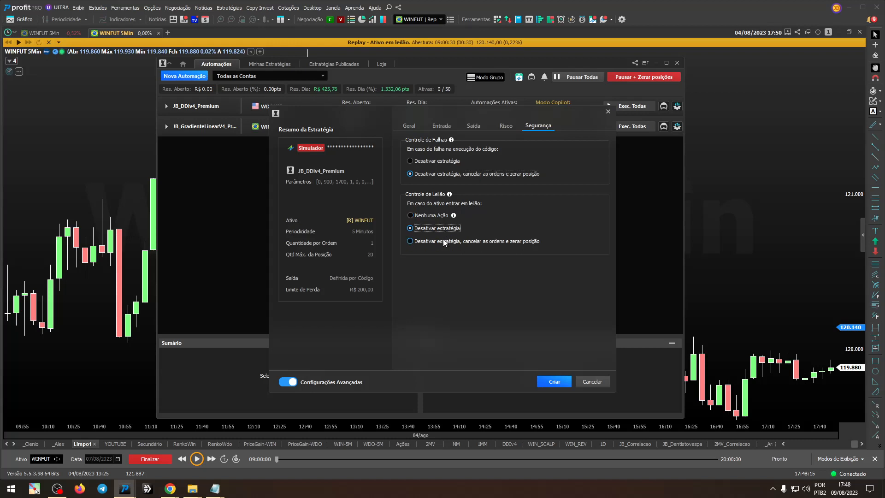
click(443, 241)
click(444, 230)
click(445, 241)
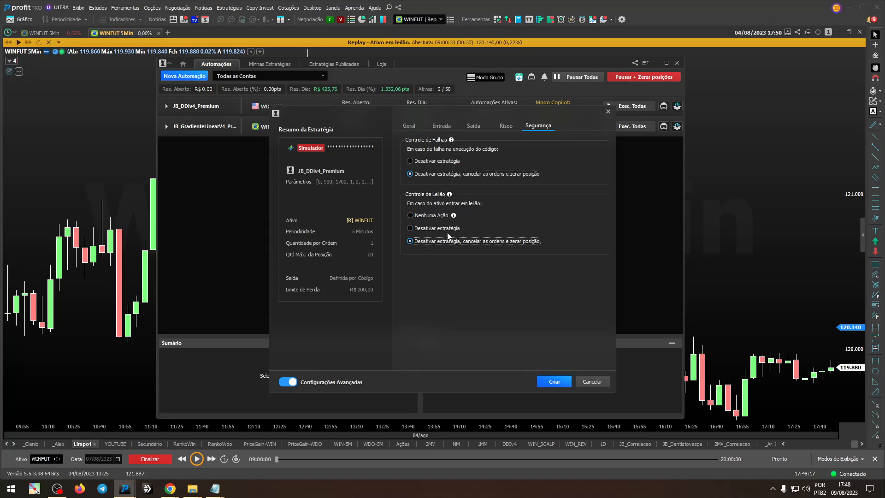
click(448, 230)
click(449, 243)
click(449, 230)
click(448, 241)
click(449, 230)
click(448, 239)
click(452, 231)
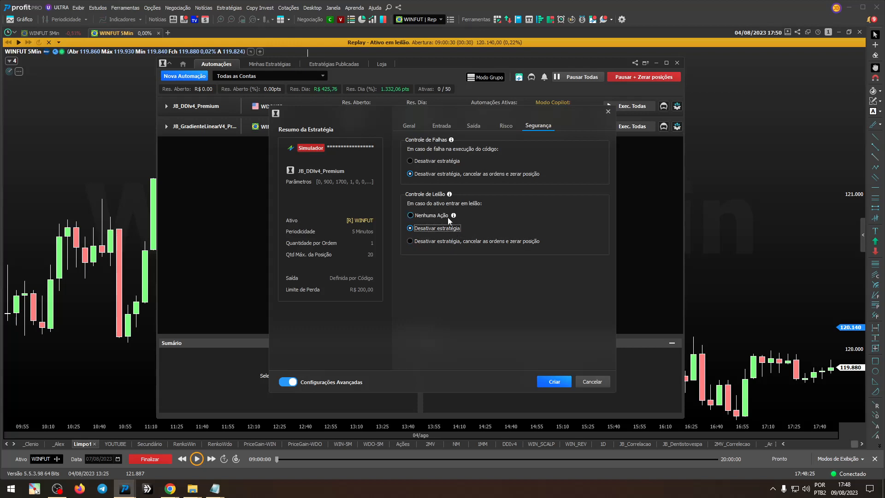
click(451, 240)
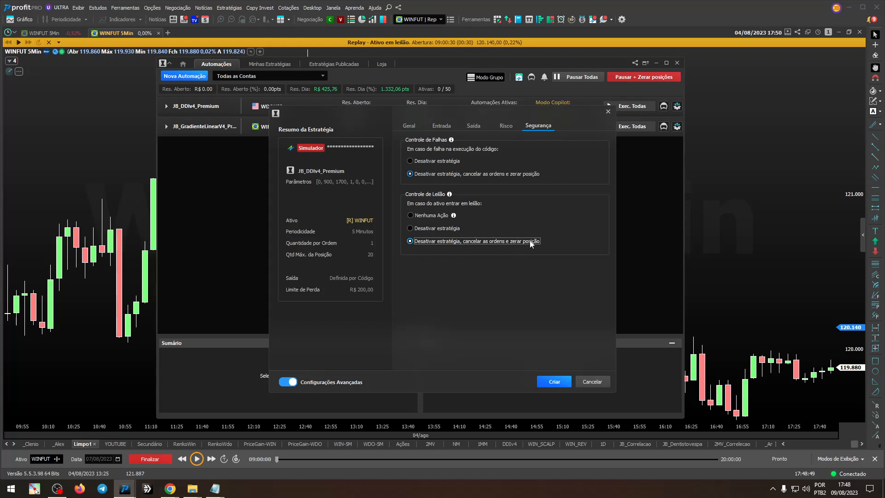
click(438, 230)
click(440, 229)
click(442, 217)
click(440, 240)
click(435, 216)
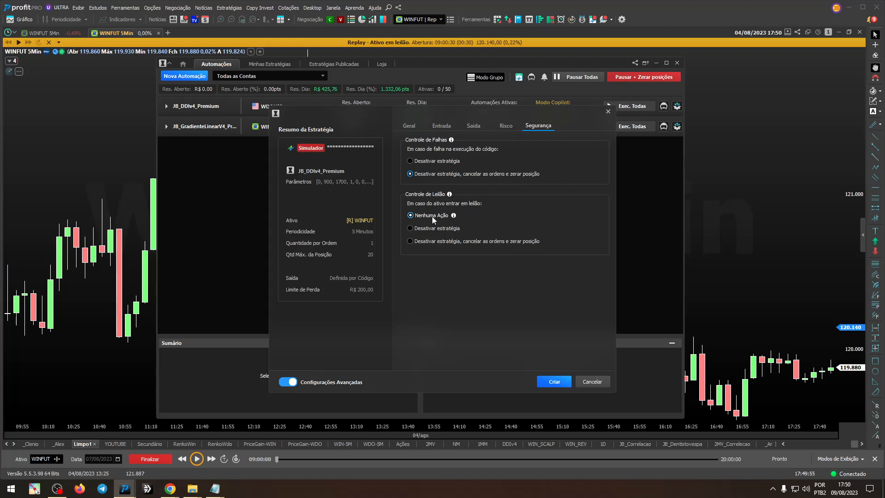
click(438, 241)
click(440, 228)
click(427, 215)
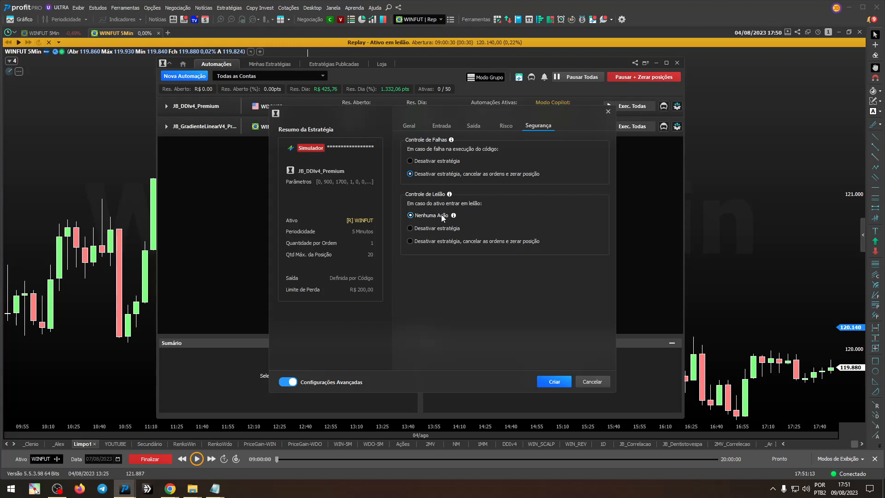
Step: Try both Desativar estratégia options for when the asset enters auction, and return Controle de Leilão to Nenhuma Ação
click(442, 228)
click(442, 242)
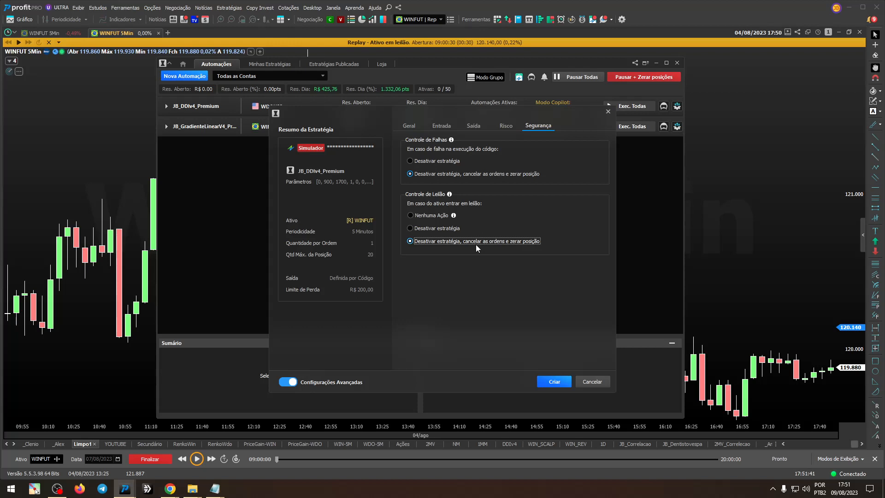
click(433, 215)
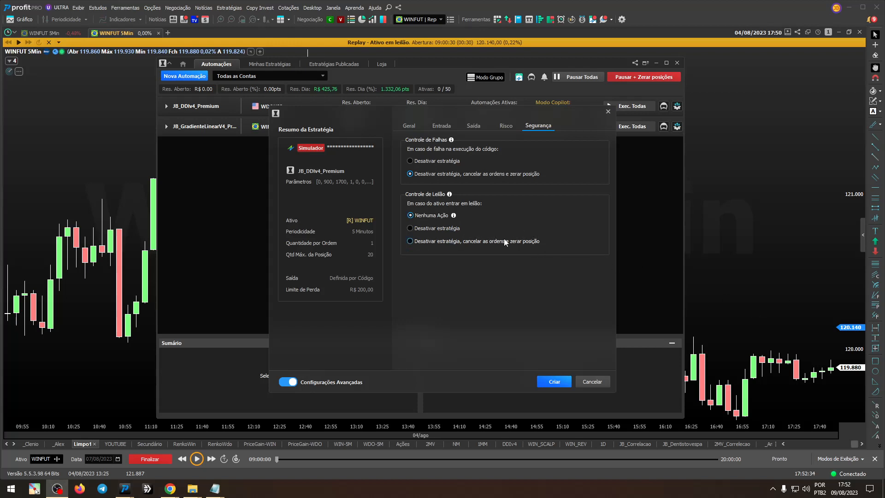
Step: Review the Geral, Entrada, Saída, Risco and Segurança settings of the new JB_DDIv4_Premium automation
click(416, 129)
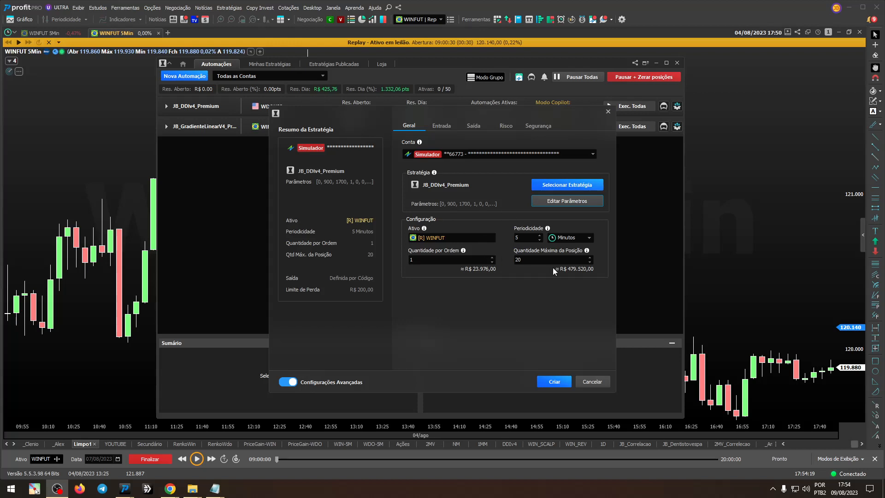
click(451, 124)
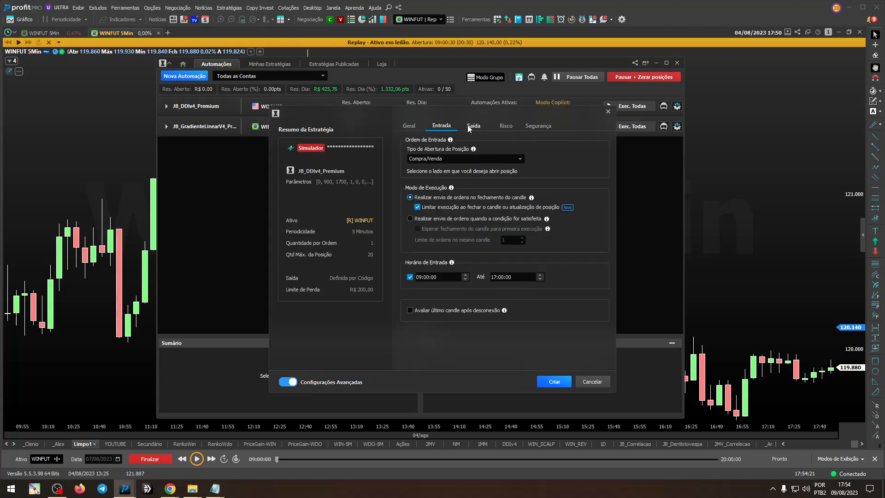
click(474, 126)
click(505, 126)
click(531, 125)
click(506, 125)
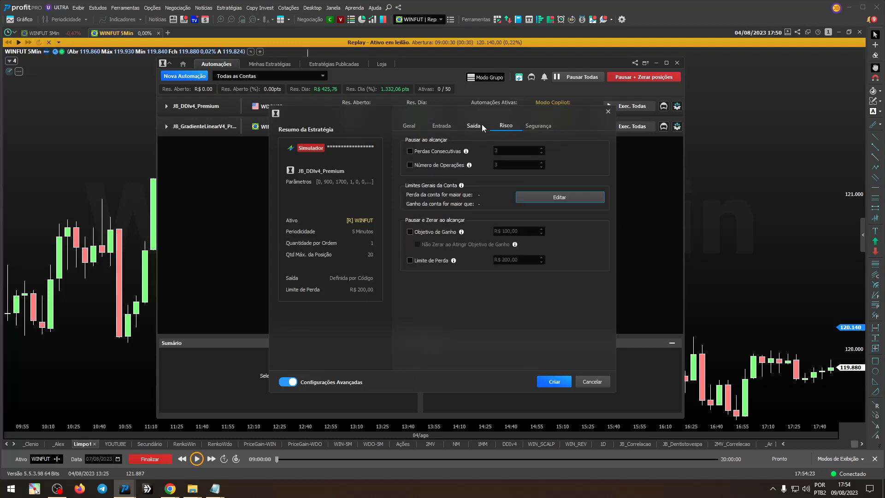
click(477, 125)
click(435, 128)
click(413, 126)
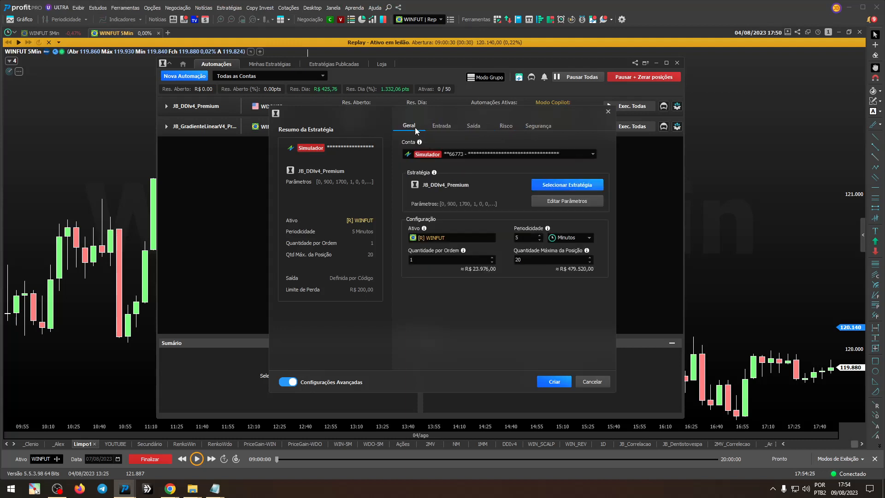
Step: Set the strategy parameter HorarioFim to 955 for the new WINFUT automation, keeping HorarioInicio at 900
click(551, 202)
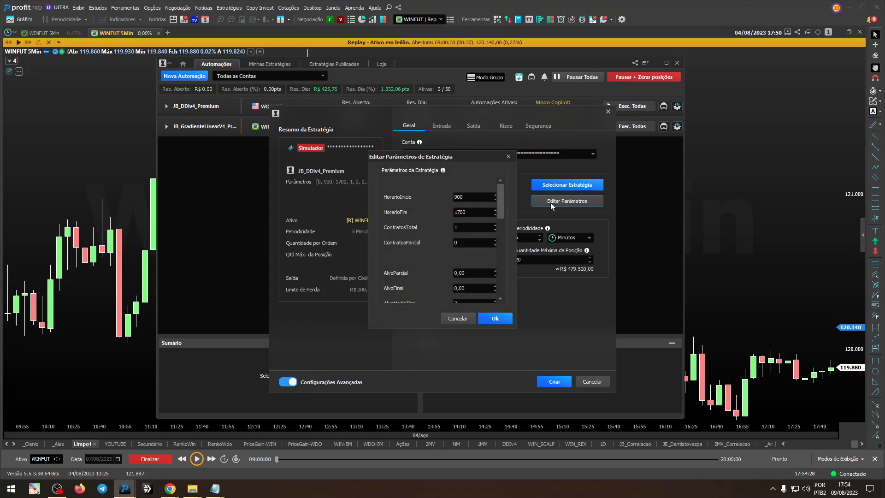
double_click(480, 200)
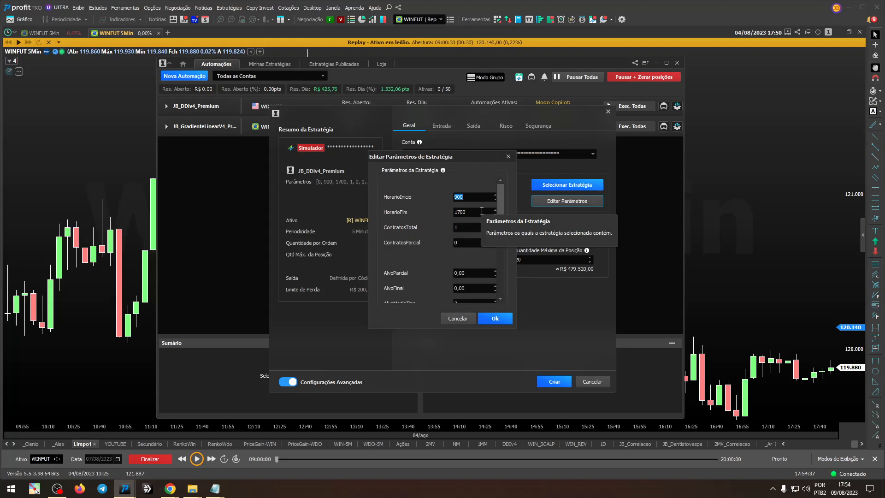
click(468, 196)
double_click(468, 197)
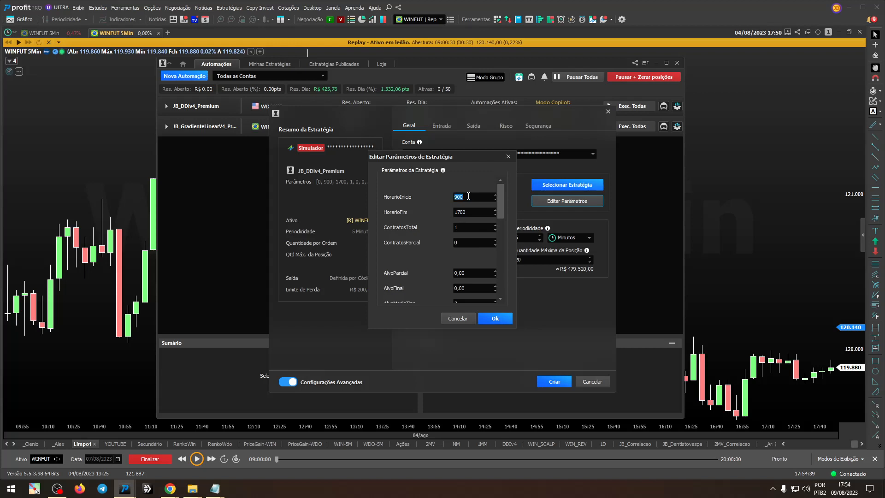
click(473, 212)
double_click(473, 212)
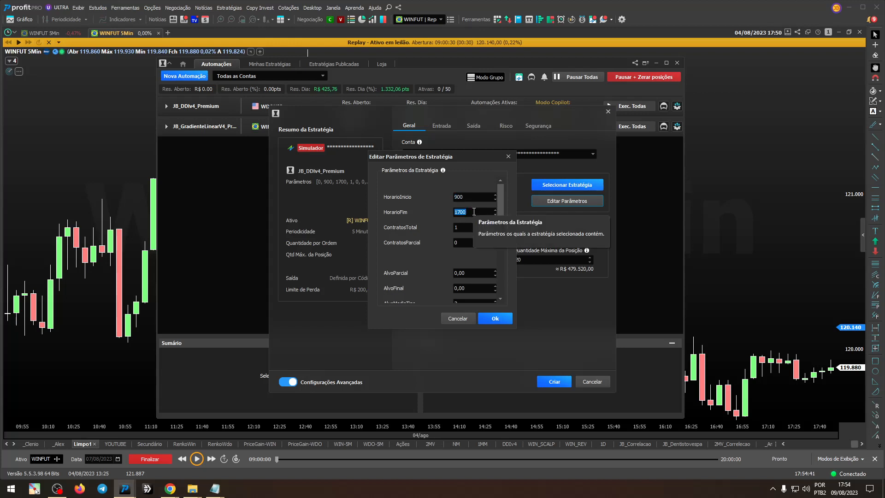
text(0)
text(55)
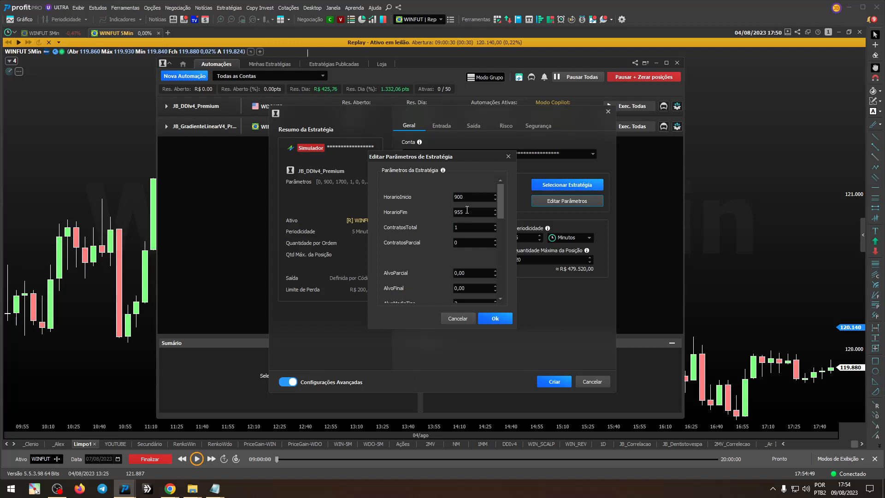
click(497, 318)
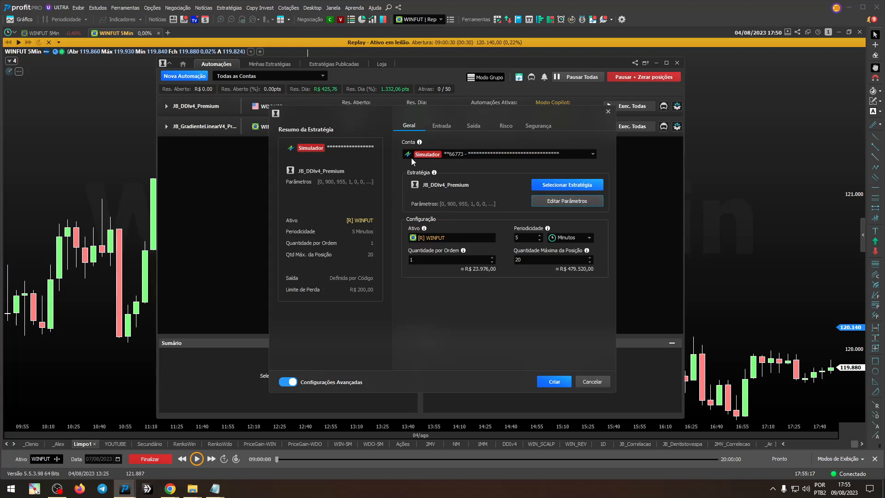
Step: Set the new WINFUT automation's strategy parameters HorarioInicio to 1005 and HorarioFim to 1155
click(551, 201)
double_click(478, 198)
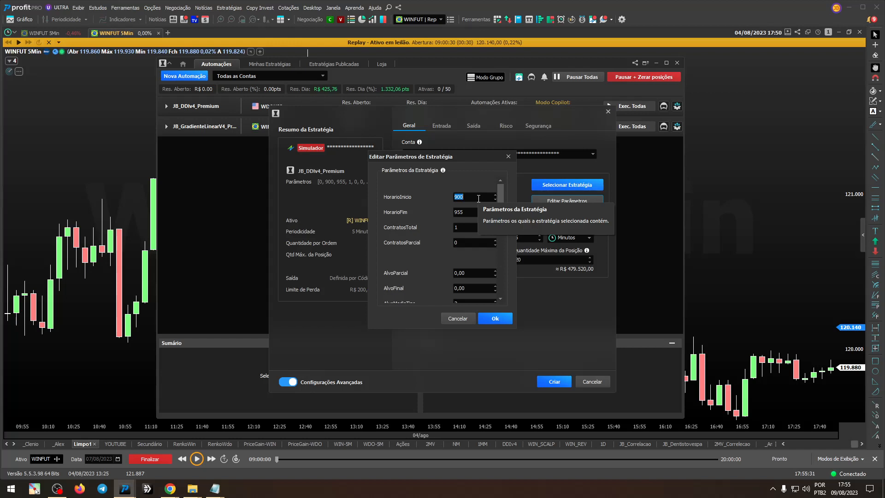
text(1005)
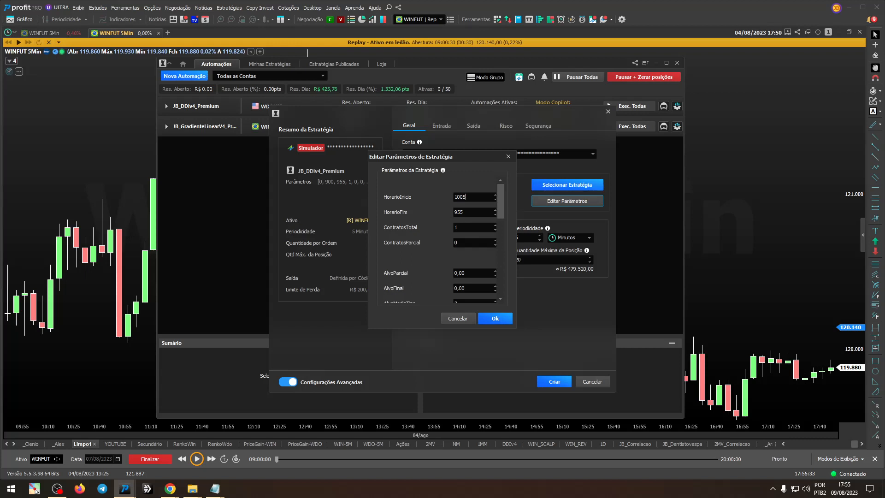
double_click(475, 213)
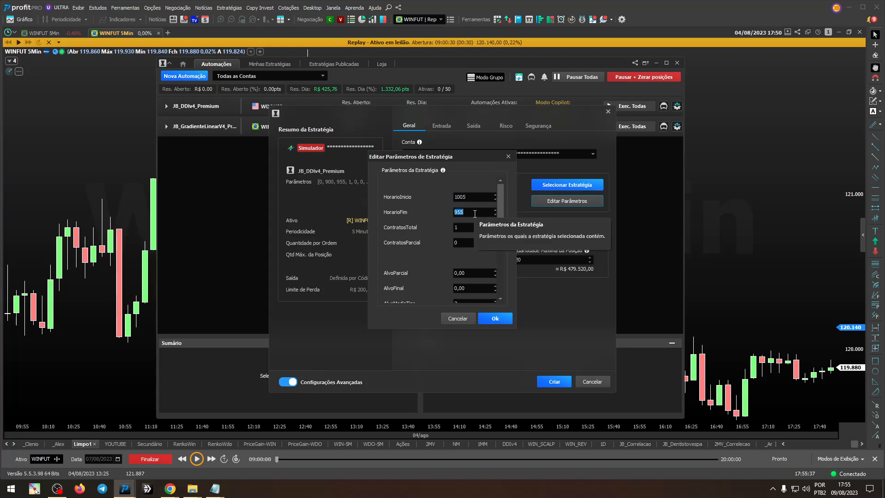
text(1155)
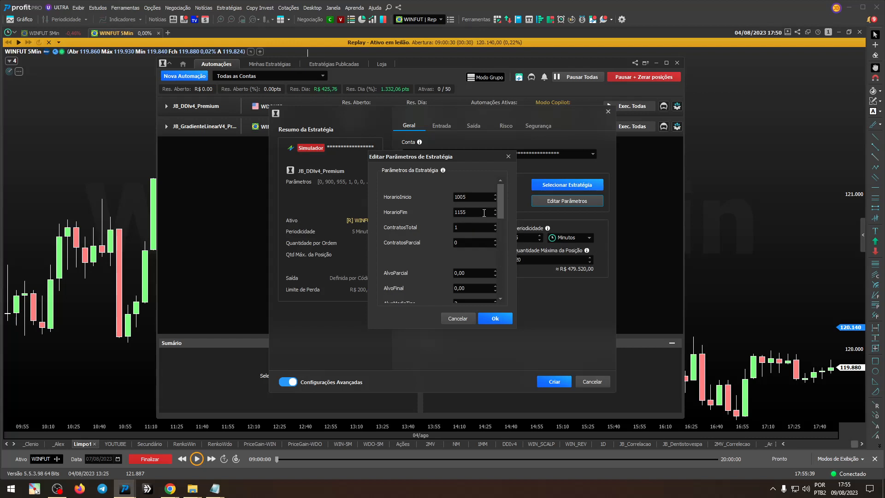
click(494, 319)
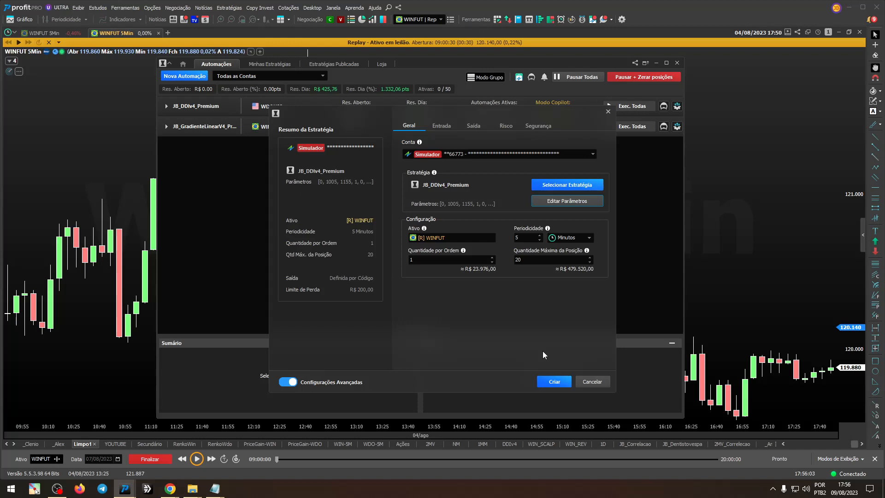
Step: Try a trading window for the new WINFUT automation with HorarioInicio 1205 and HorarioFim 1700
click(558, 203)
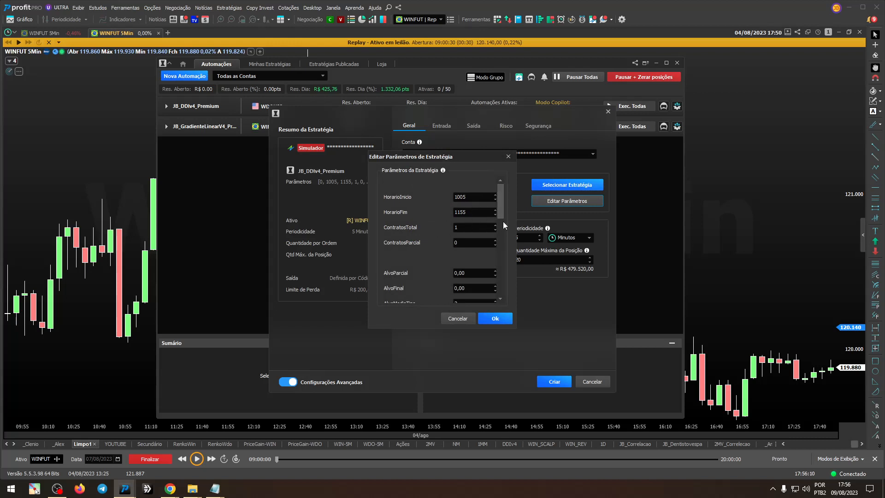
double_click(477, 195)
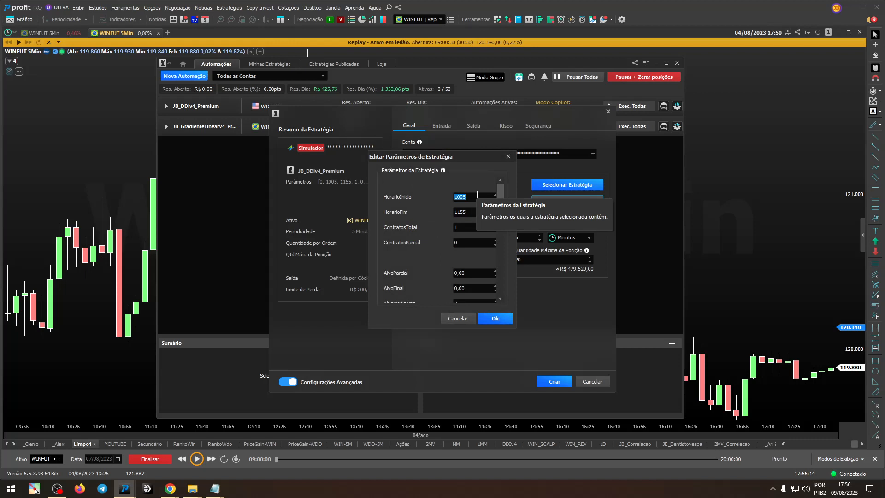
text(12)
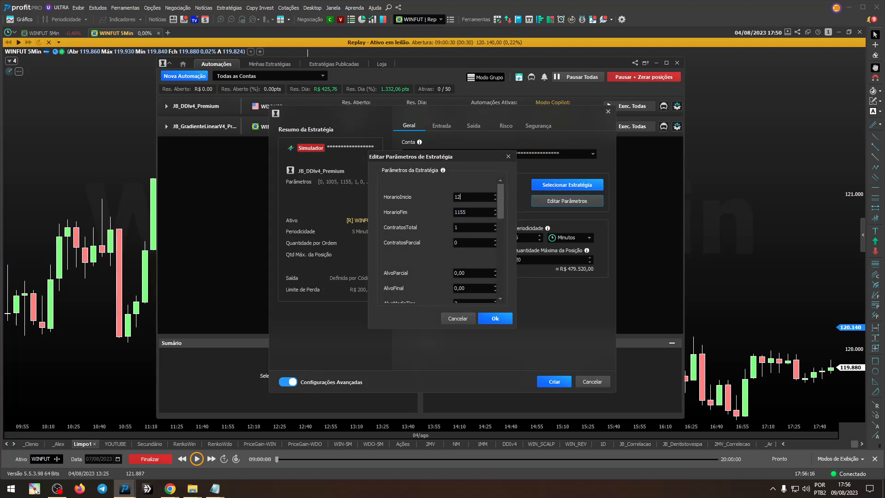
text(05)
double_click(473, 213)
text(1700)
click(511, 321)
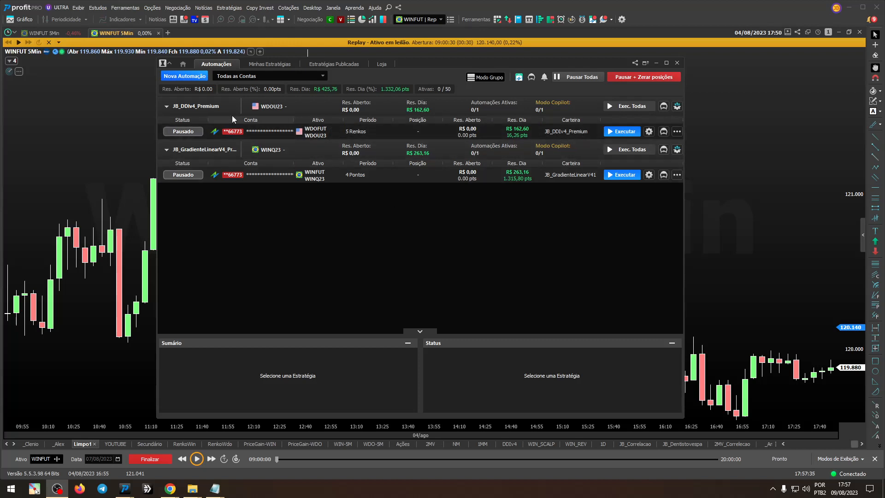
Step: Edit the existing WDOFUT automation JB_DDIv4_Premium, setting its HorarioFim parameter to 1155, and save the change
click(649, 133)
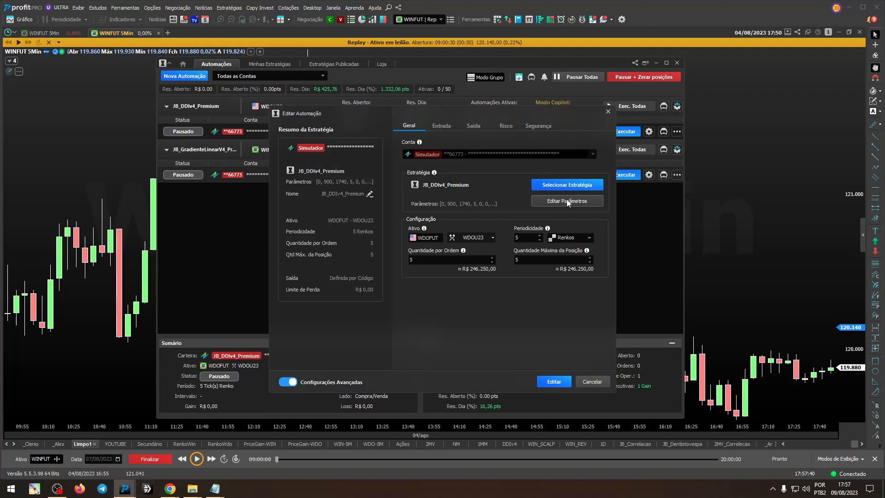
click(566, 200)
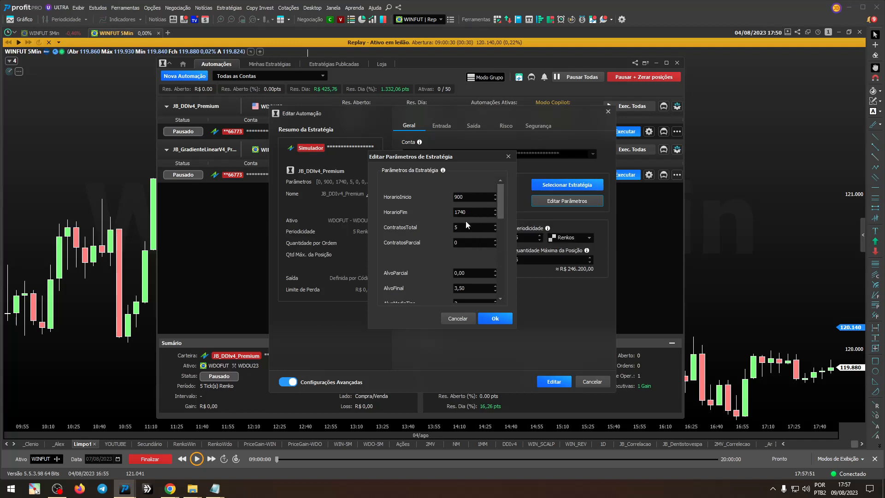
double_click(470, 211)
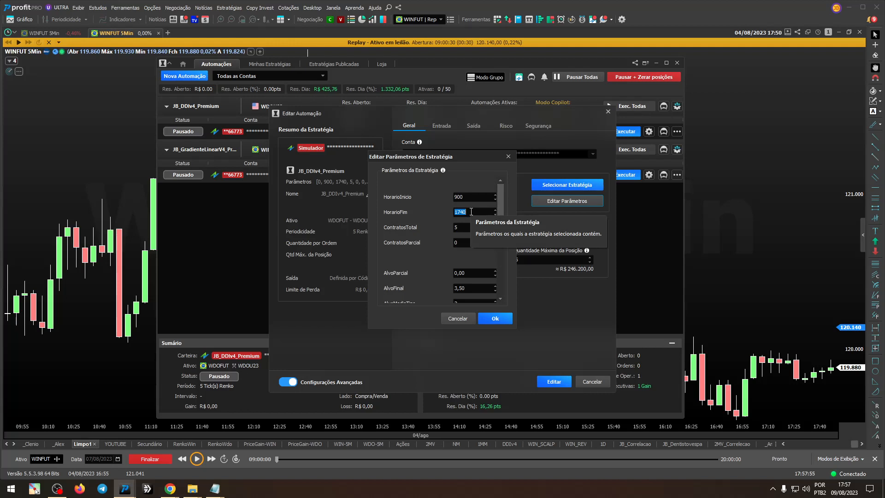
text(11)
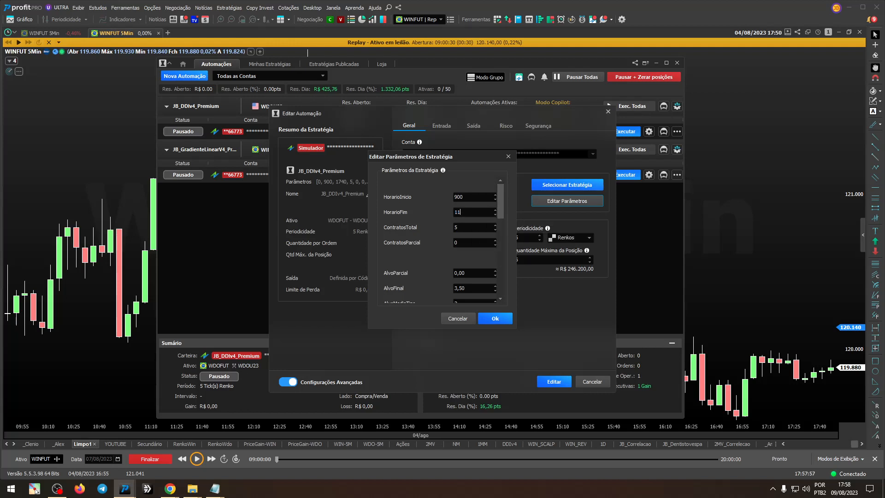
text(55)
click(508, 318)
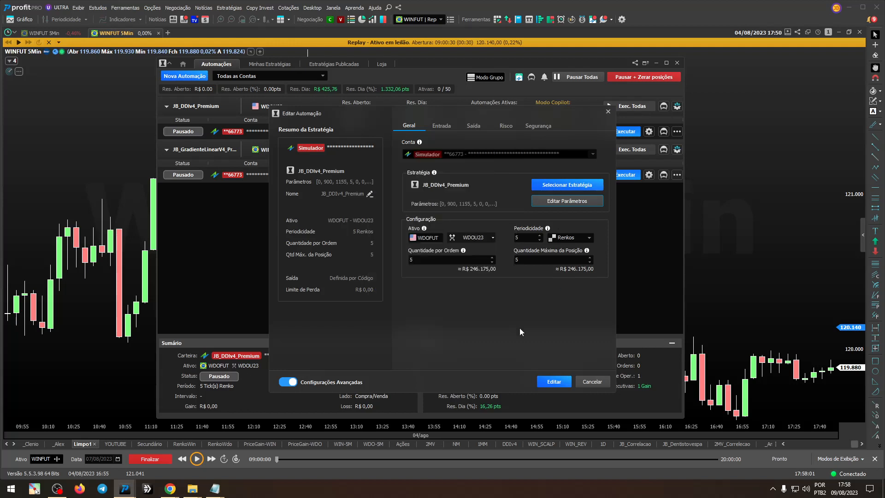
click(555, 382)
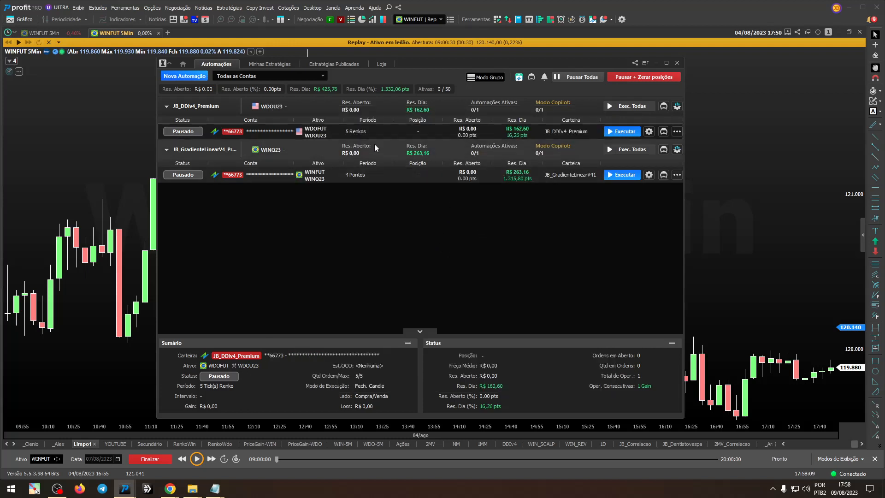
double_click(197, 152)
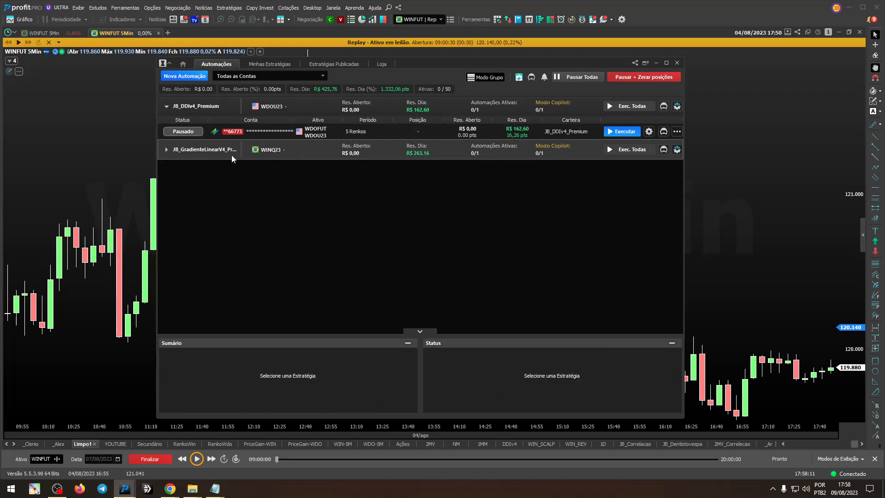
double_click(215, 150)
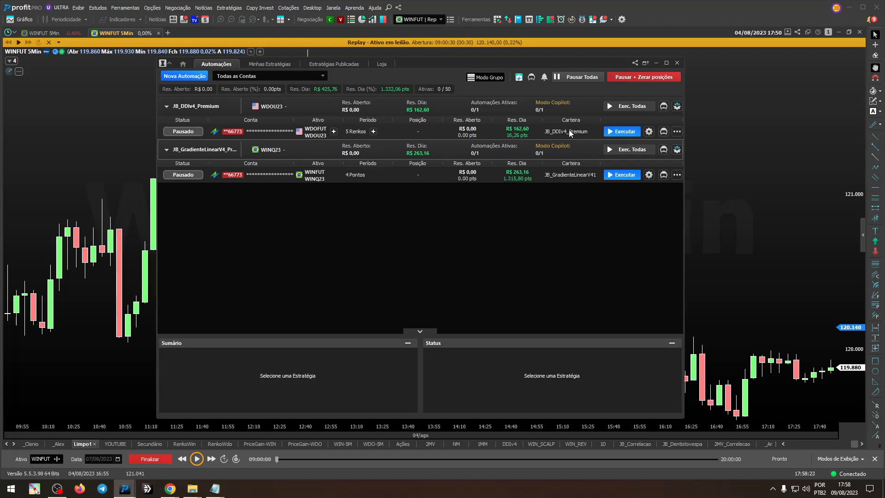
Step: Duplicate the JB_DDIv4_Premium automation on WDOFUT with HorarioInicio set to 1205 and HorarioFim set to 1455
click(677, 132)
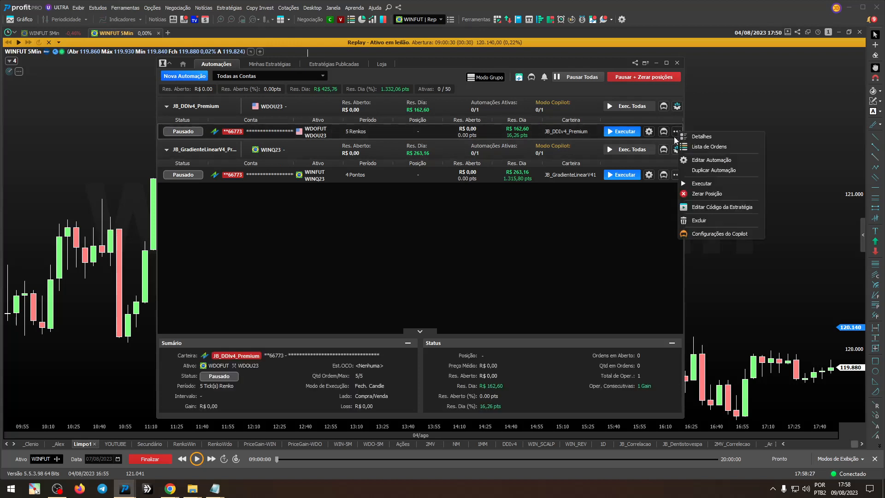
click(720, 171)
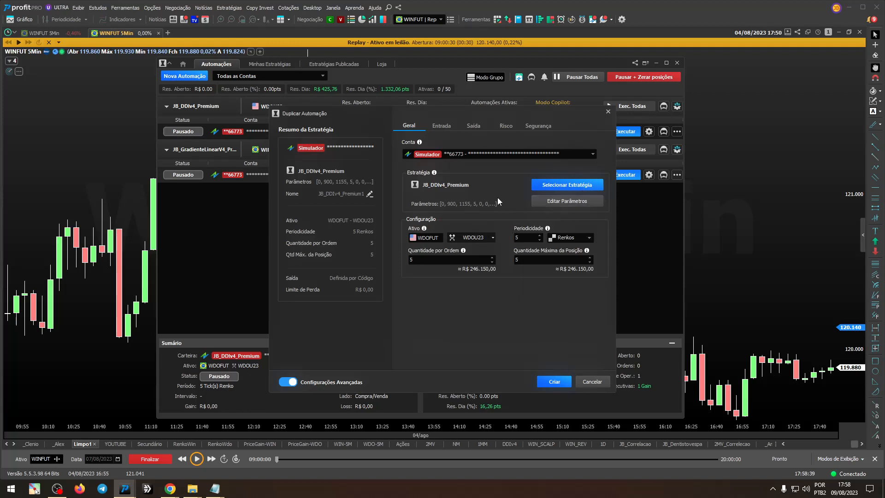
click(558, 203)
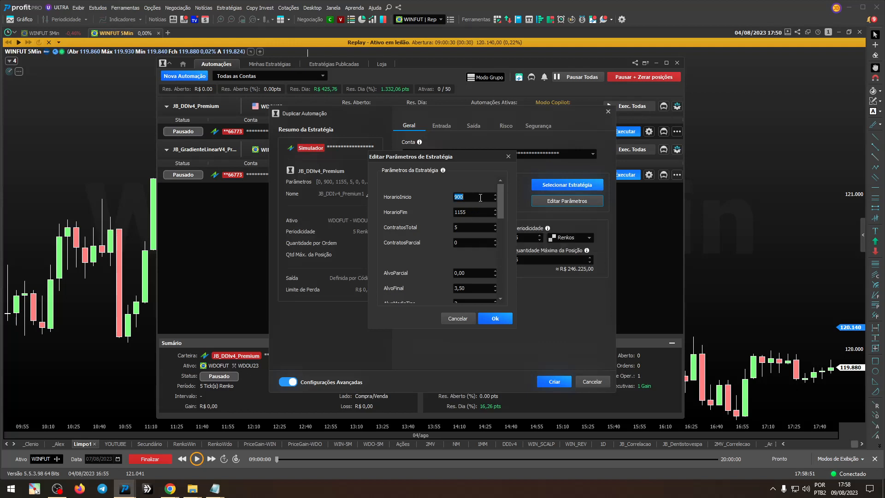
text(1205)
double_click(476, 213)
text(1455)
click(495, 318)
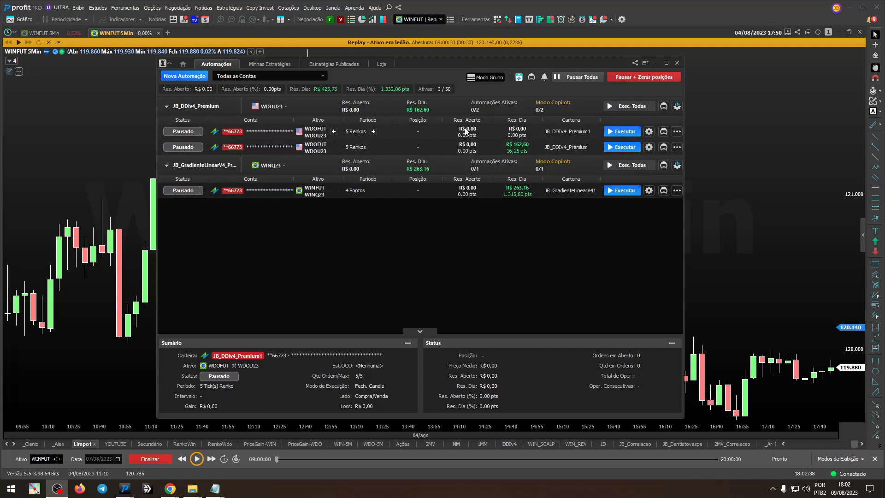
Step: Start a duplicate of the JB_DDIv4_Premium1 automation and set its HorarioInicio parameter to 1505
click(678, 131)
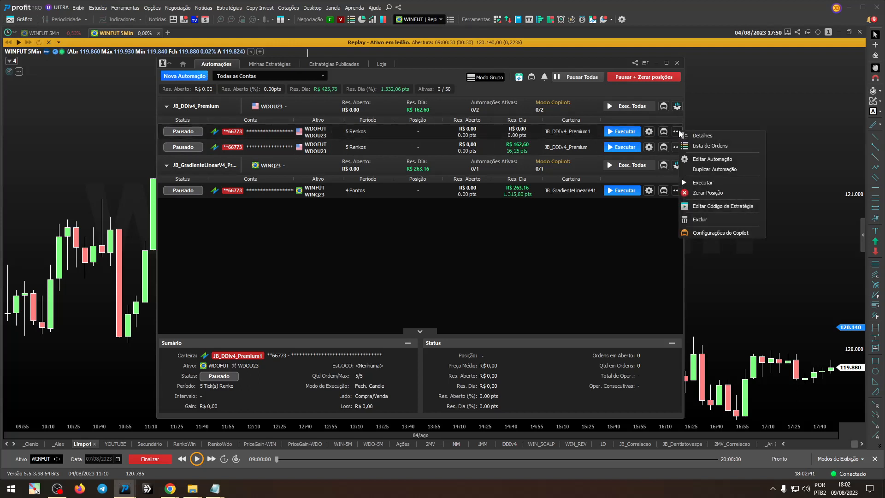
click(723, 171)
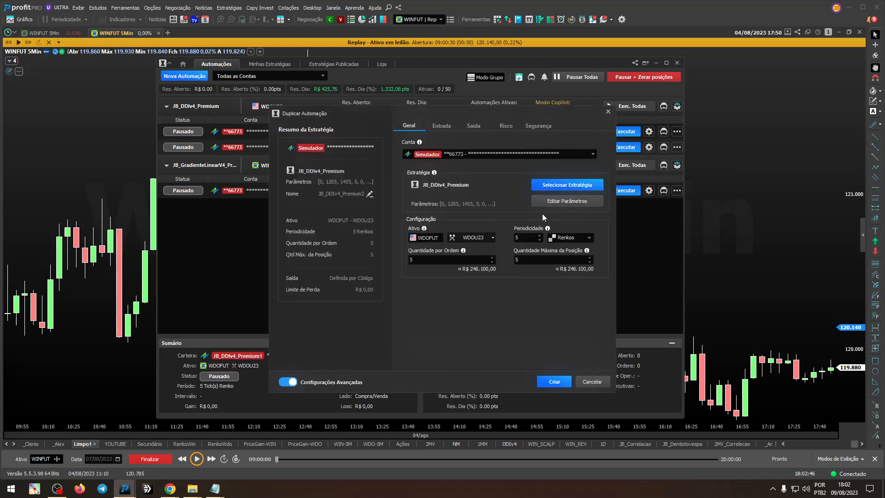
click(565, 200)
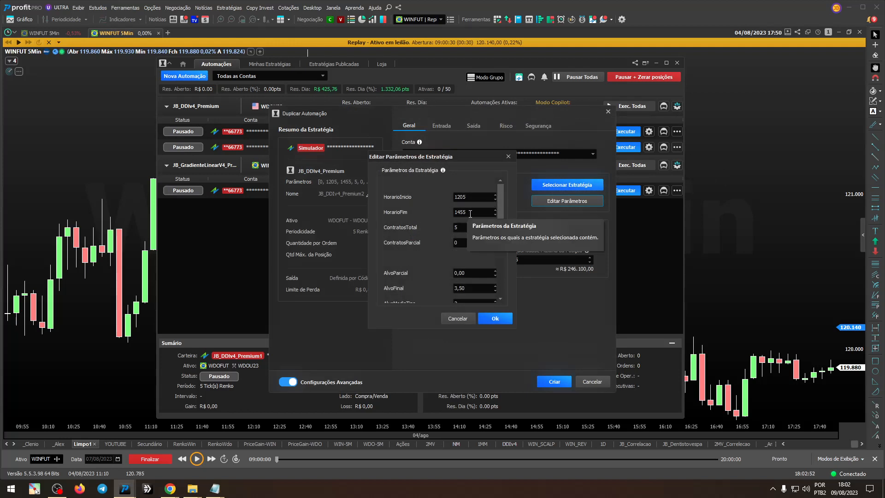
double_click(471, 200)
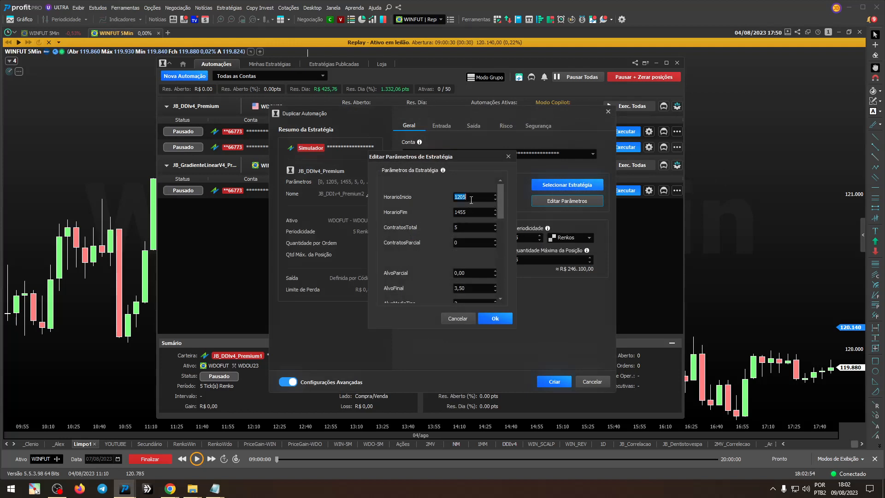
text(14)
key(BackSpace)
text(505)
Step: Set the duplicate's HorarioFim parameter to 1730 and create the automation
double_click(476, 213)
text(1700)
key(shift+Left)
key(shift+Left)
text(30)
click(491, 319)
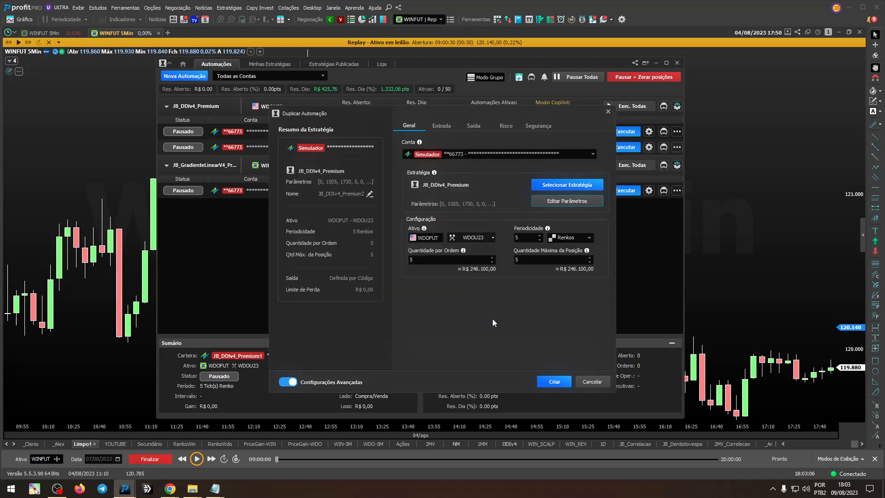
click(551, 383)
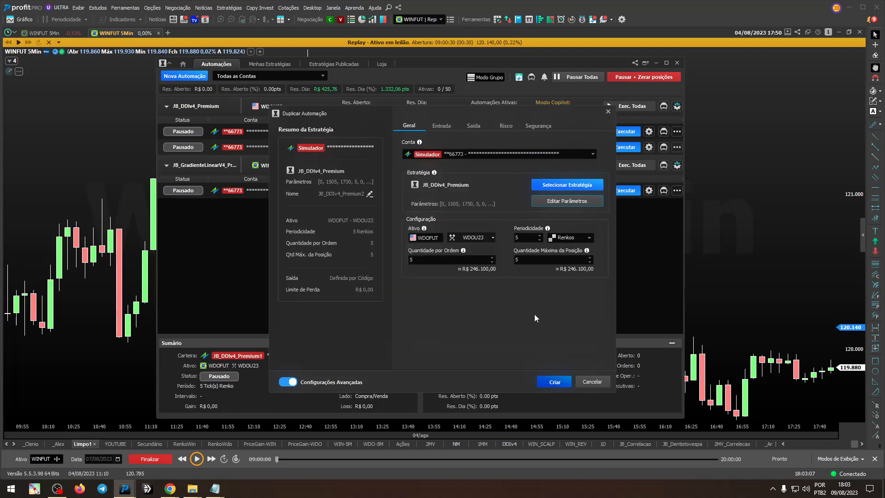